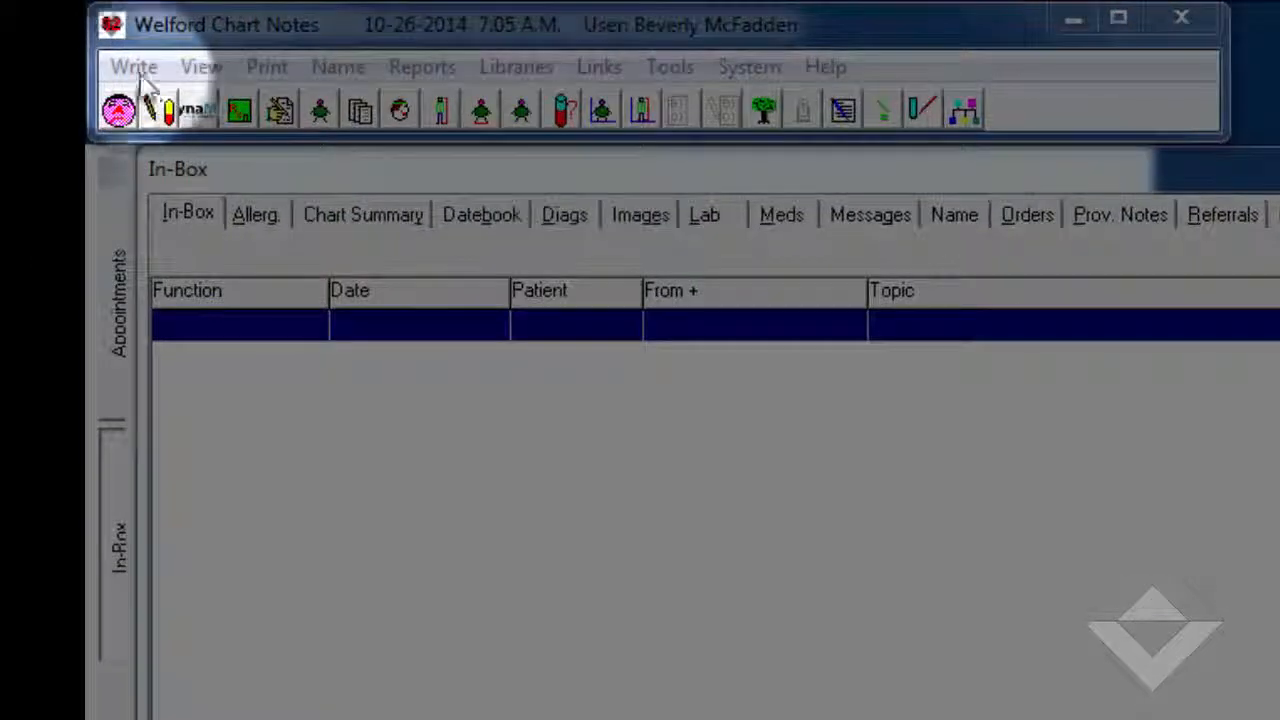
# Open the expanders for the recently used patient proposed in the Name Editor
pyautogui.click(138, 72)
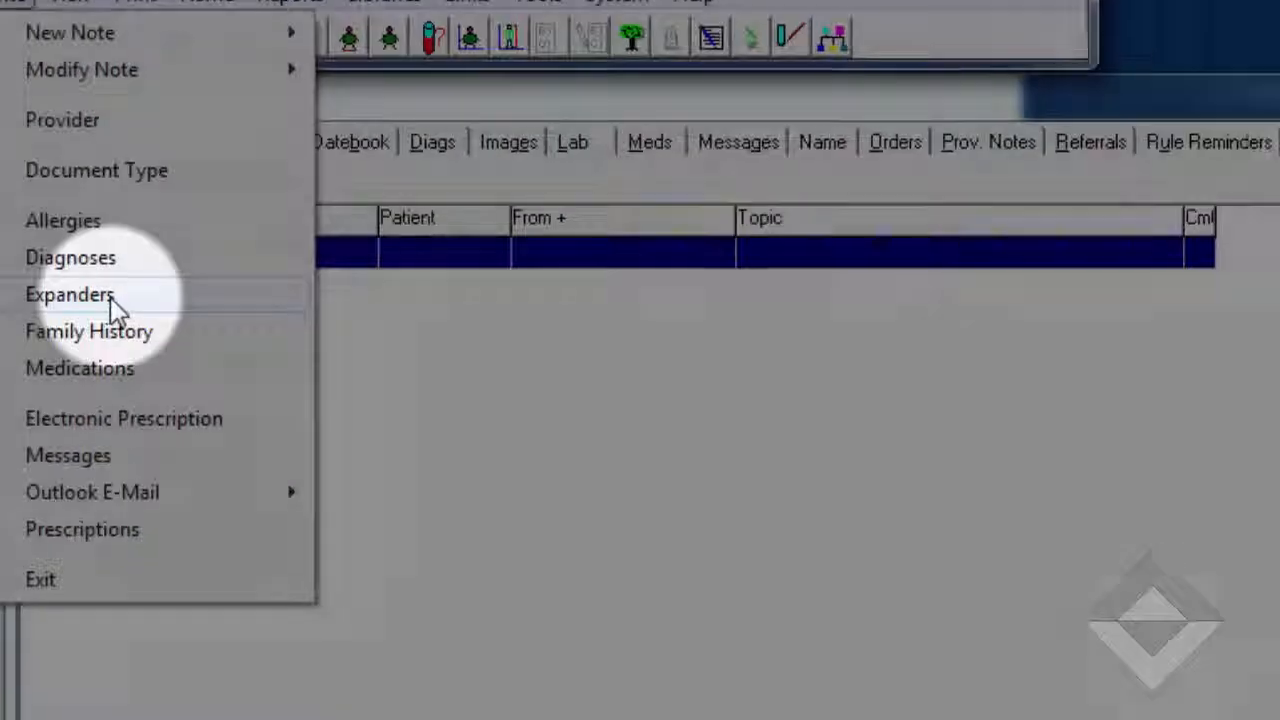
pyautogui.click(248, 402)
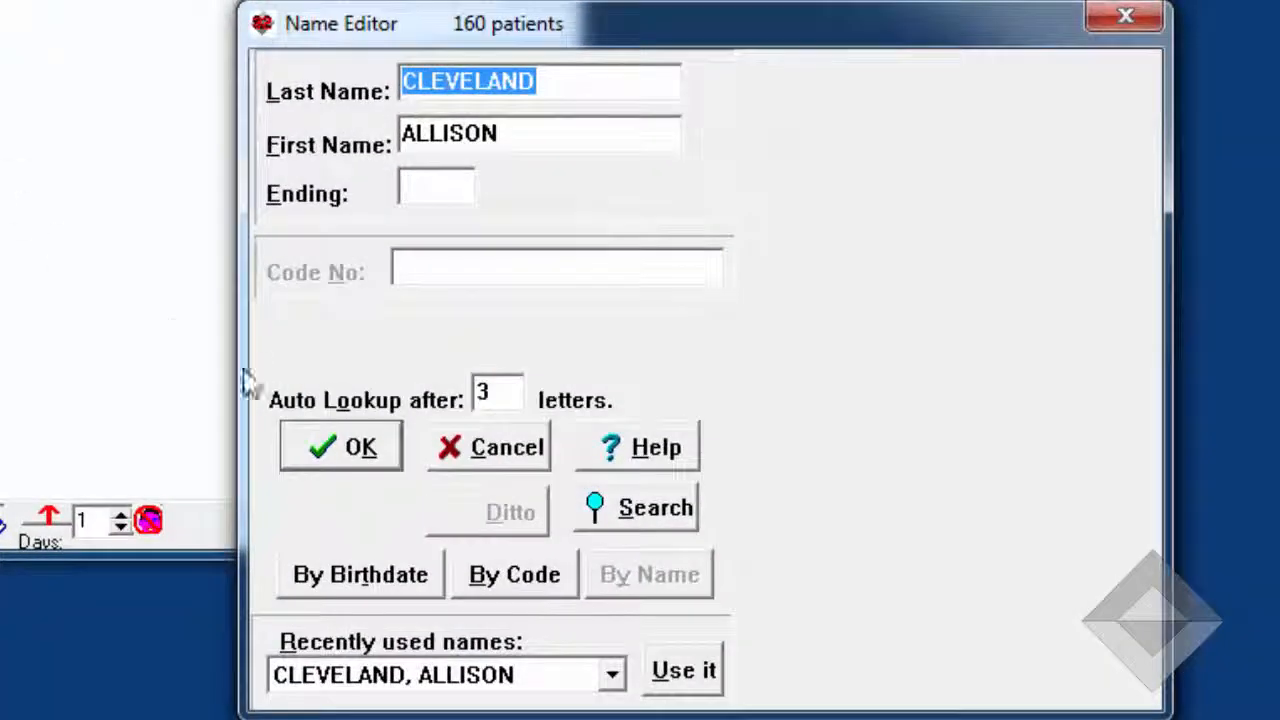
pyautogui.click(684, 671)
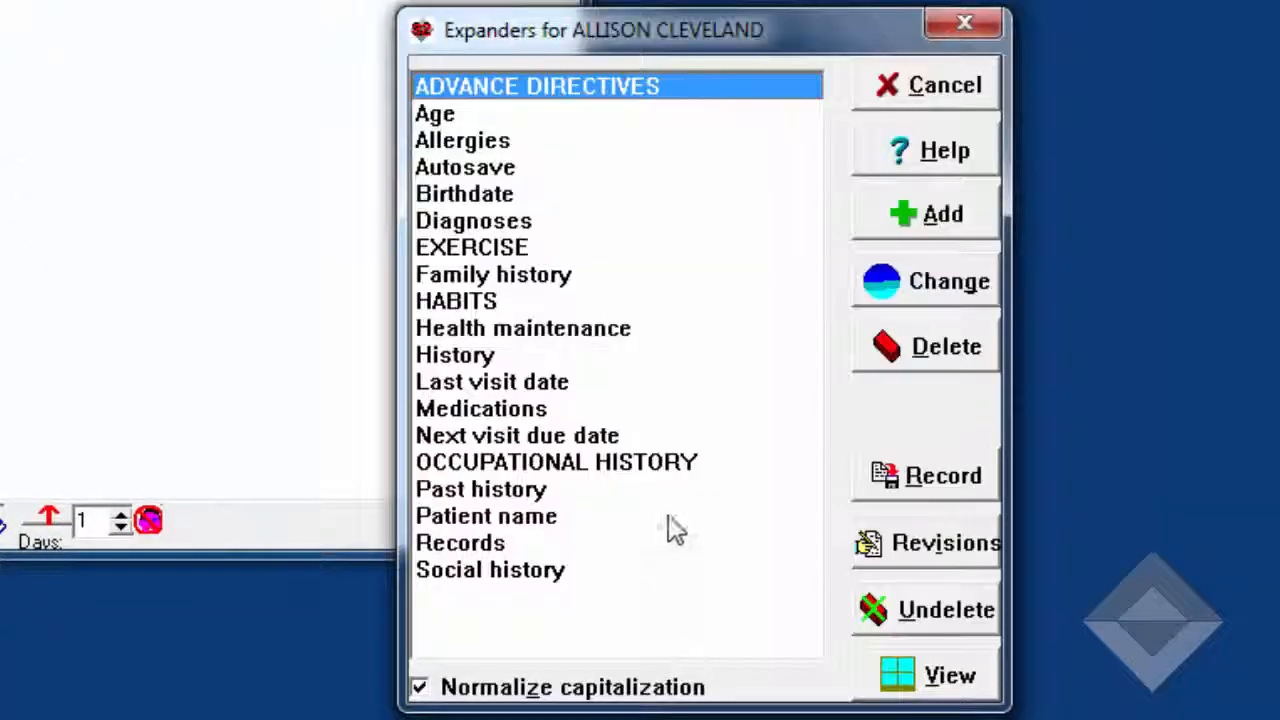
# Record the text for the Family history expander and append it to the text already stored
pyautogui.click(557, 274)
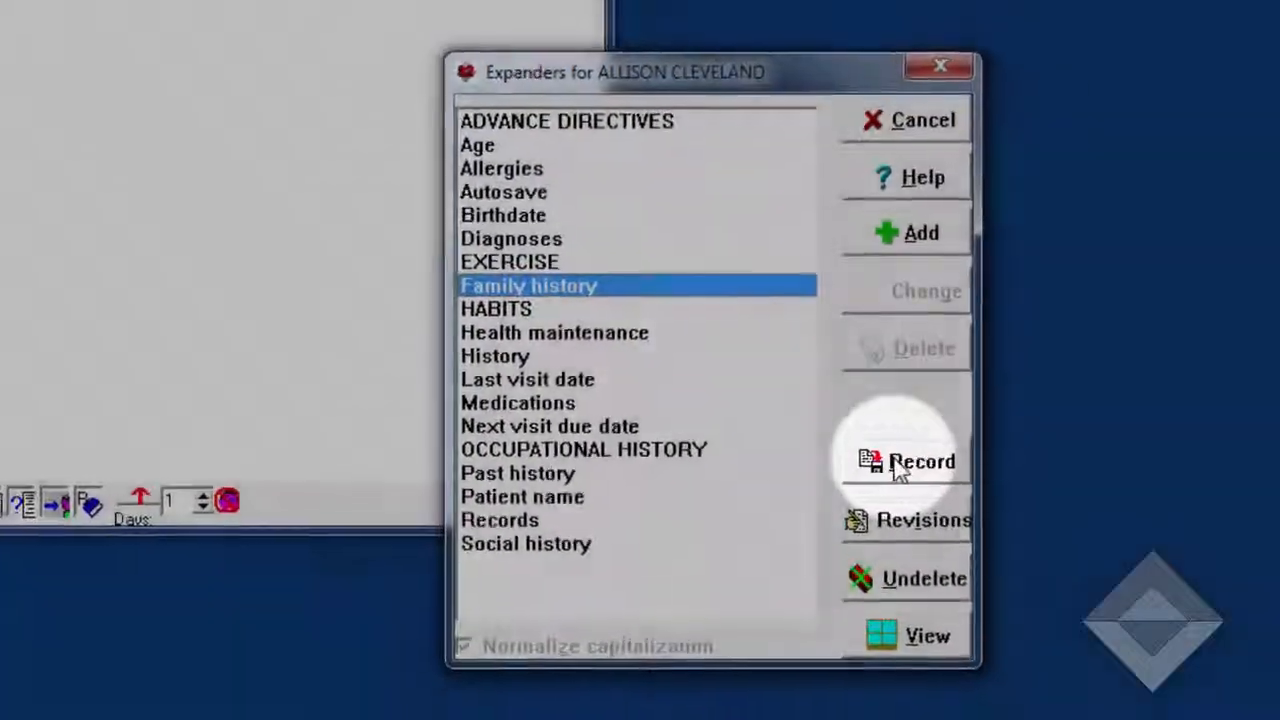
pyautogui.click(895, 475)
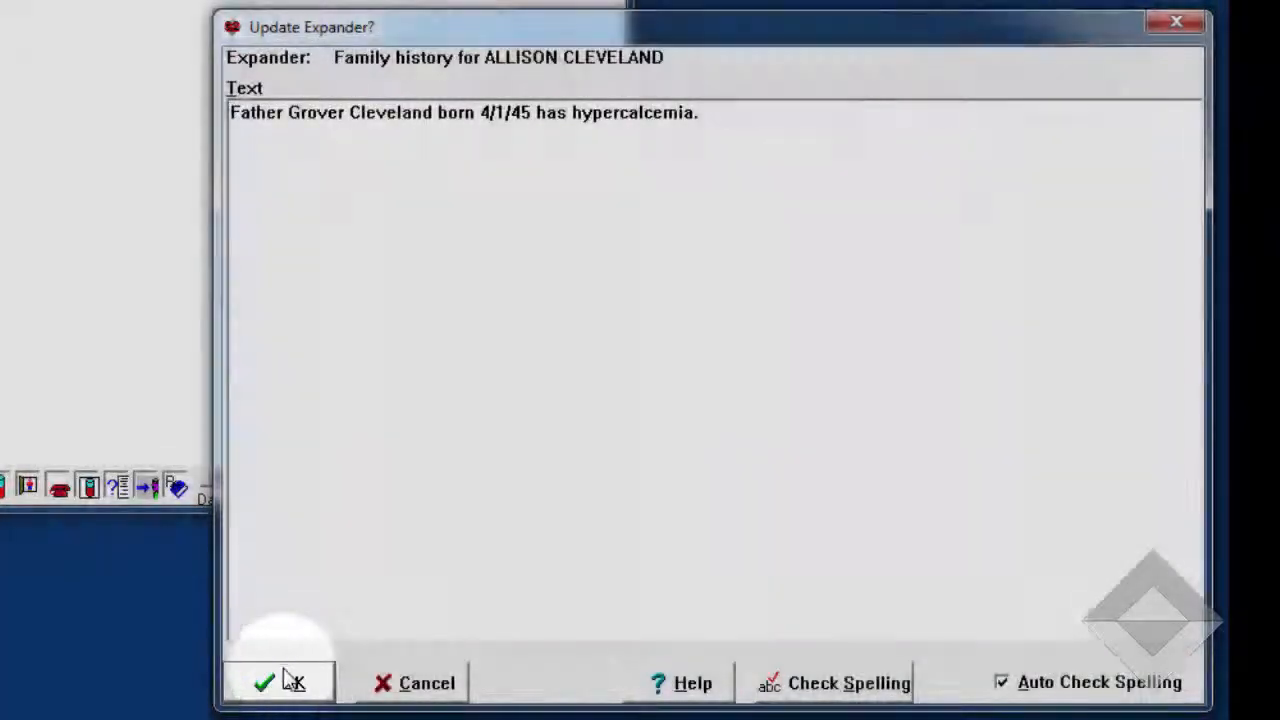
pyautogui.click(290, 680)
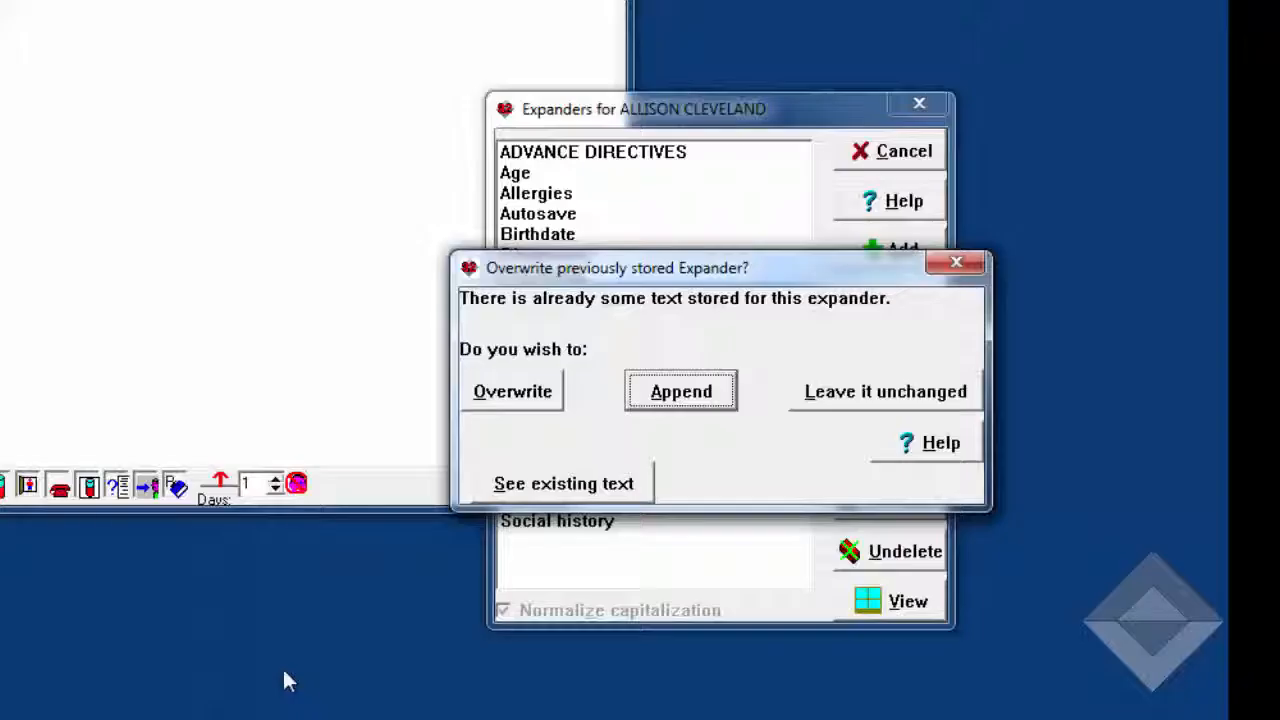
pyautogui.press('Return')
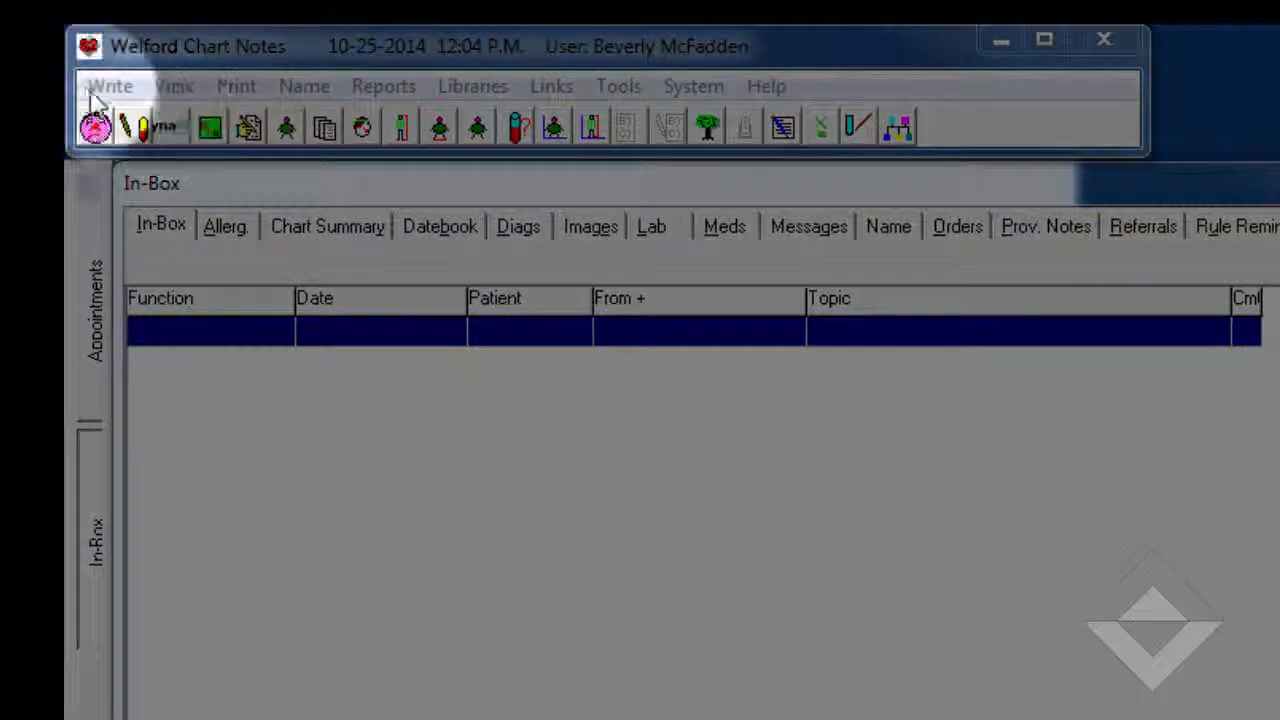
# Open the Family History record for the recently used patient proposed in the Name Editor
pyautogui.click(106, 88)
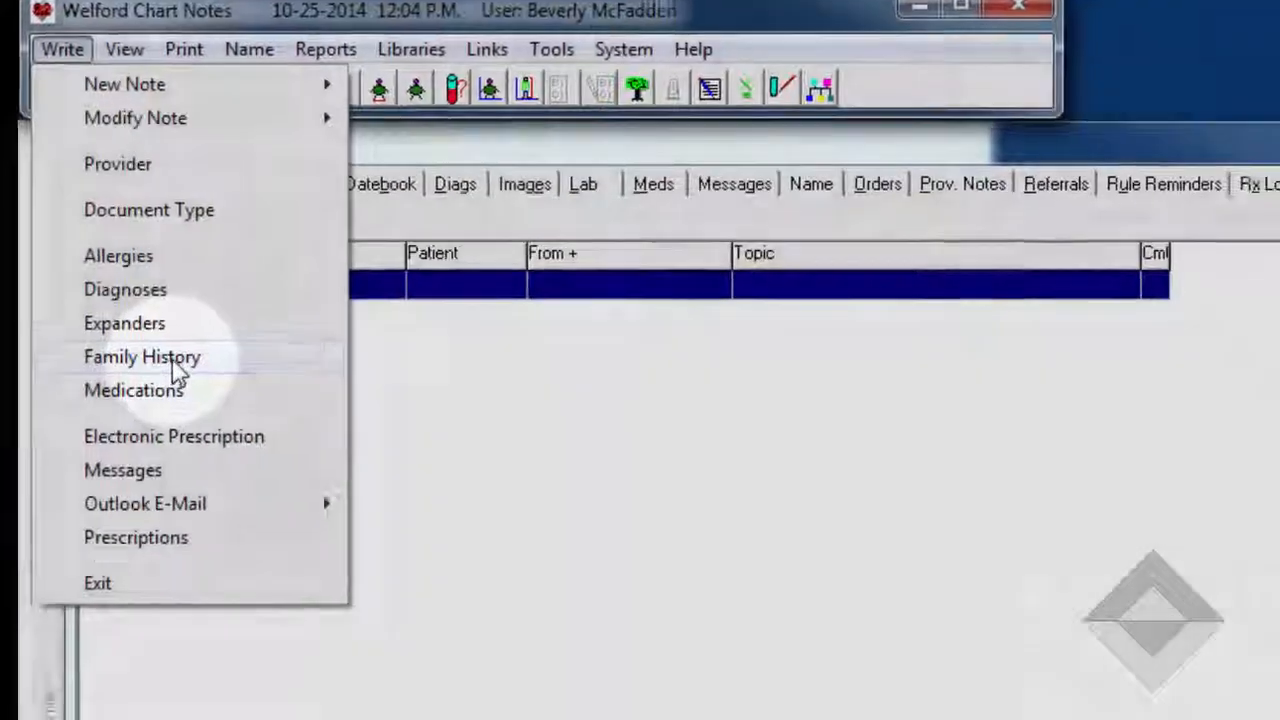
pyautogui.click(215, 408)
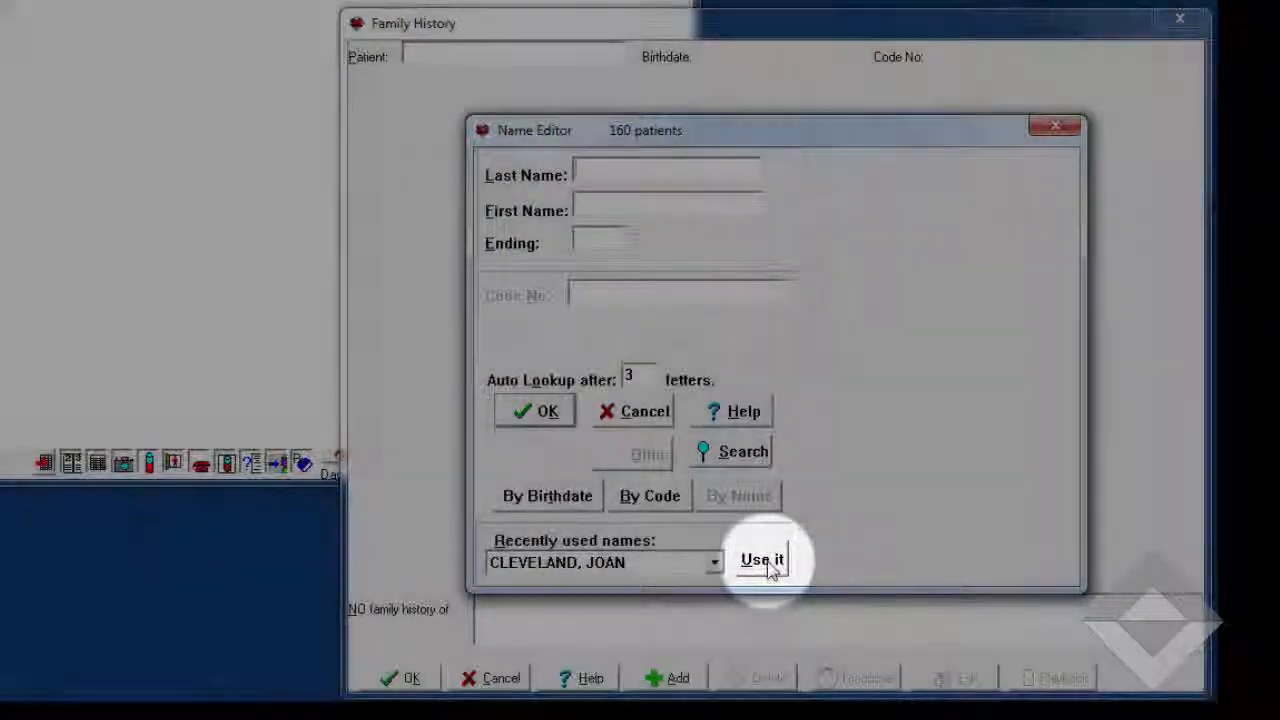
pyautogui.click(762, 560)
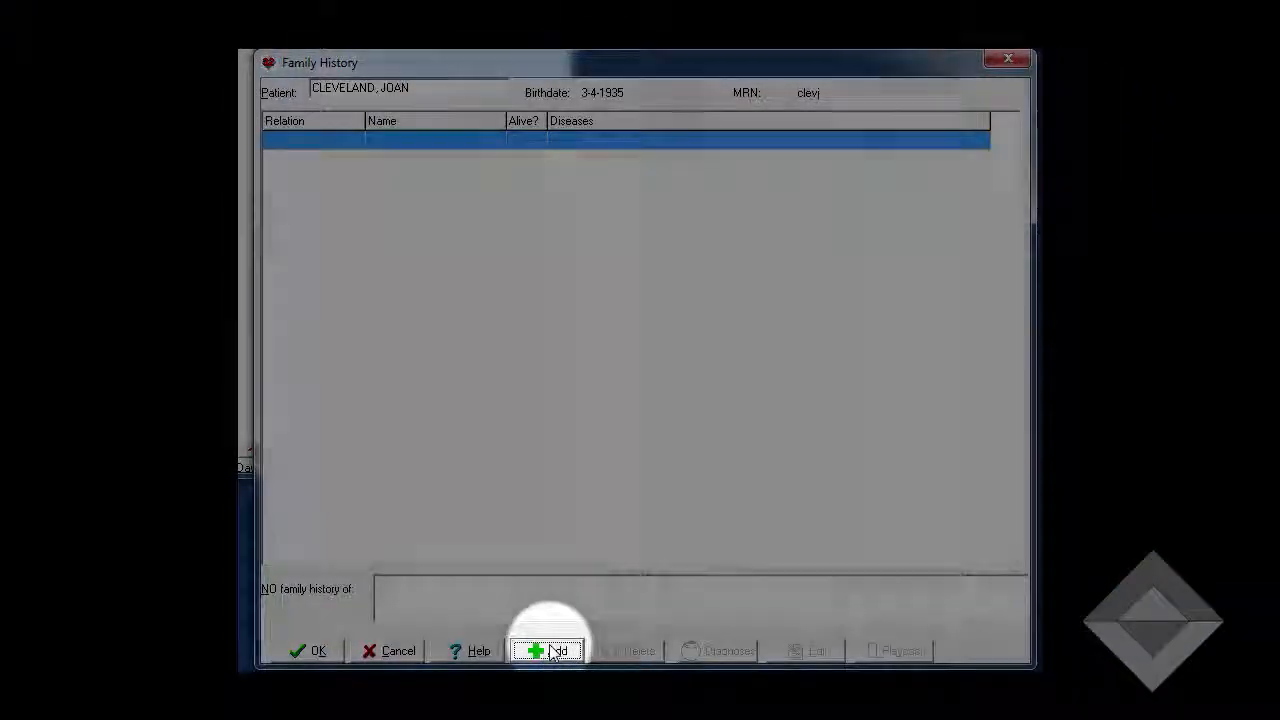
# Add a new relative, entering the relative's first name and setting the sex to Male
pyautogui.click(549, 650)
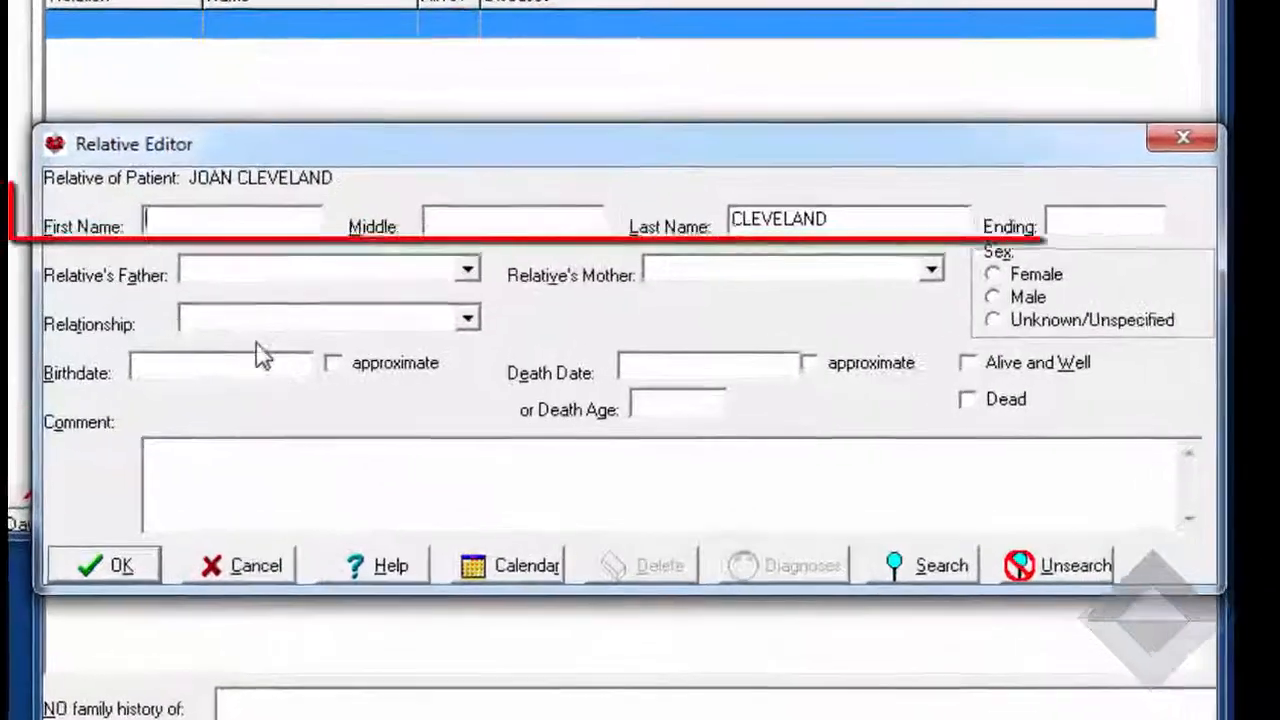
pyautogui.write('GROVER')
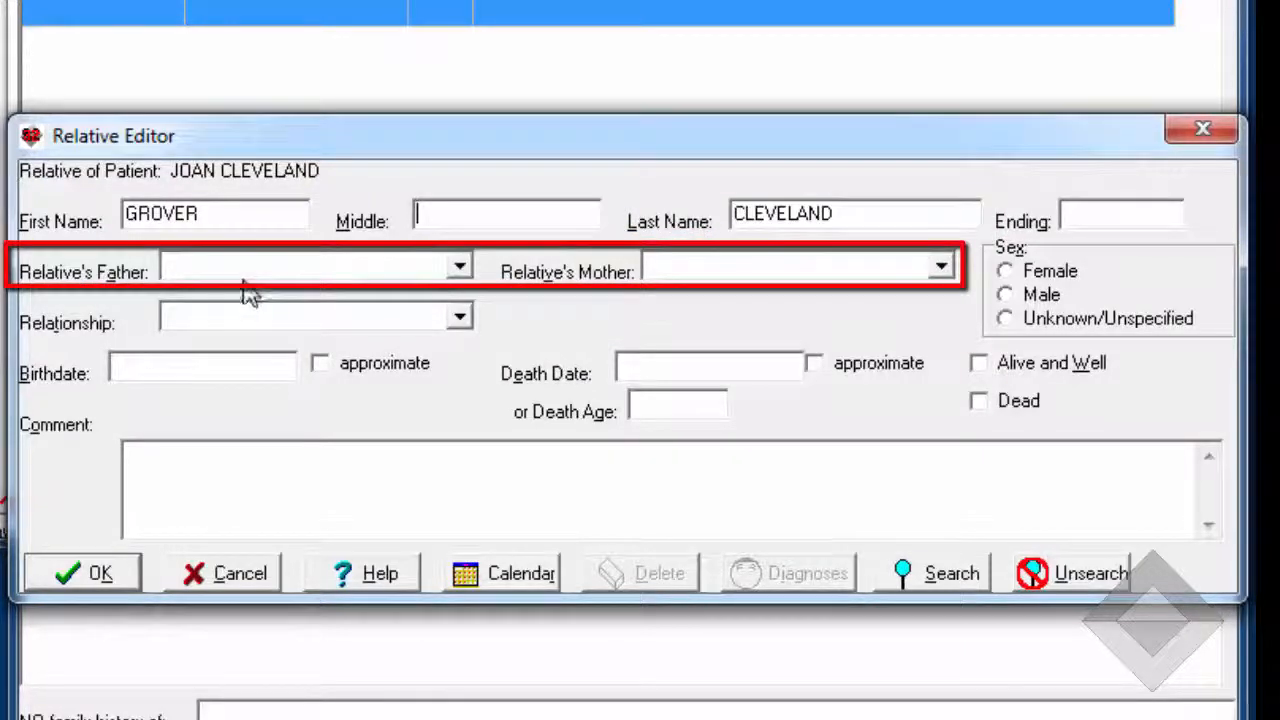
pyautogui.click(461, 272)
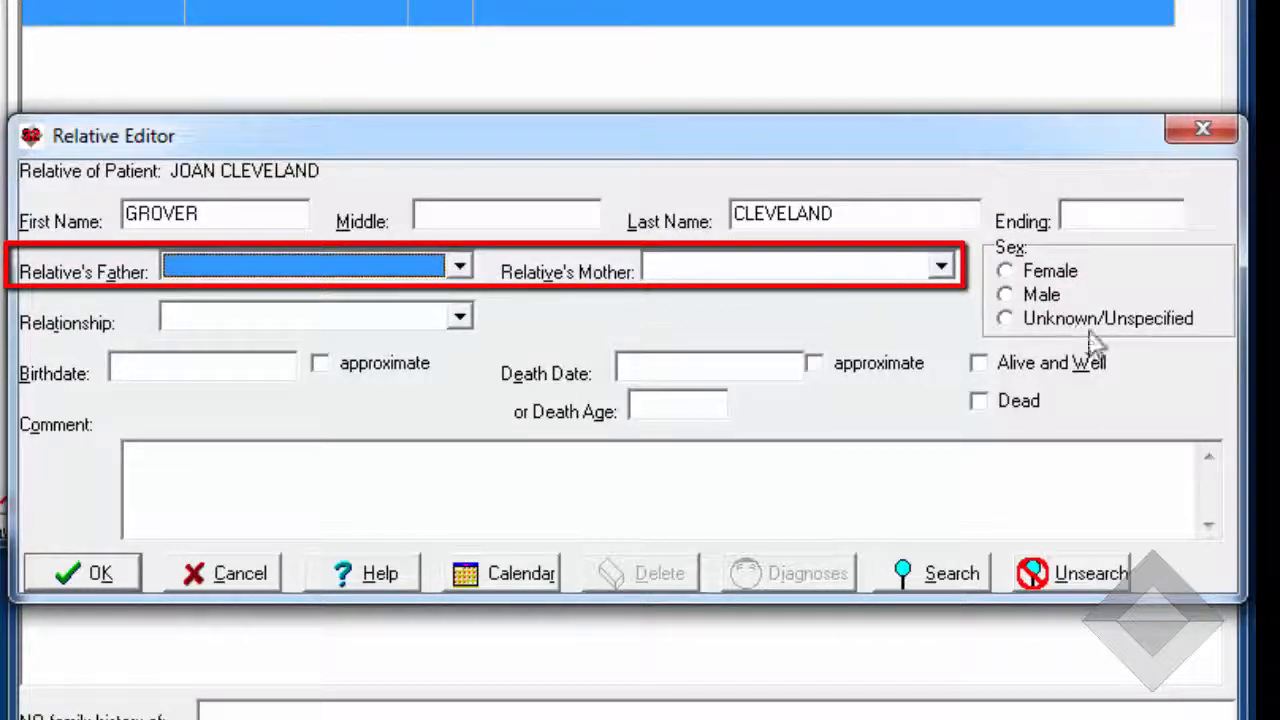
pyautogui.click(1008, 297)
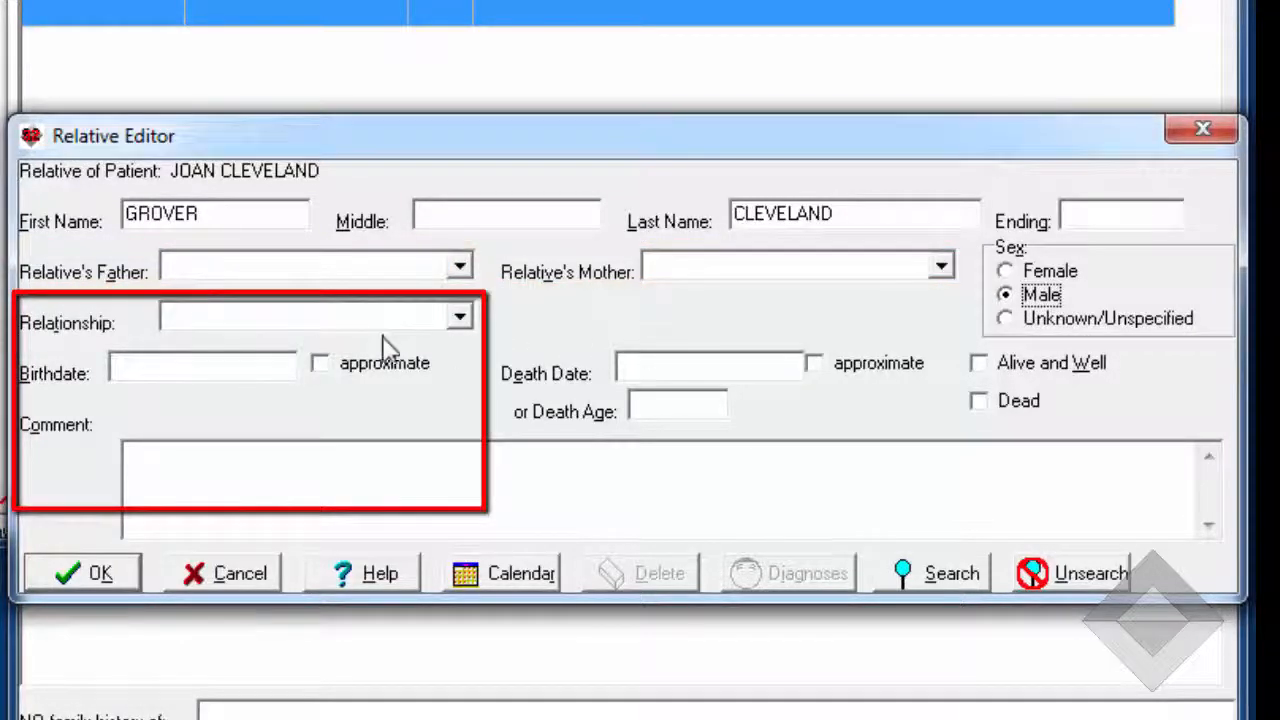
# Set the new relative's relationship to Father
pyautogui.click(460, 319)
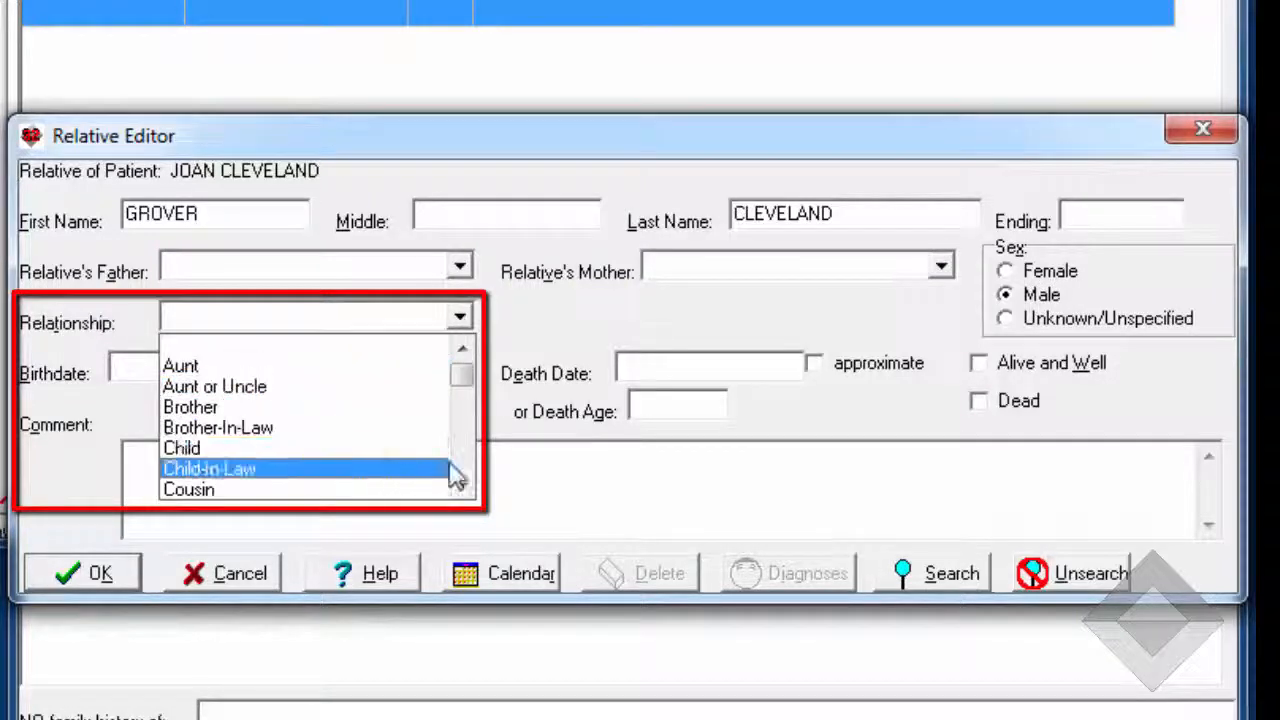
pyautogui.scroll(-10, 455, 475)
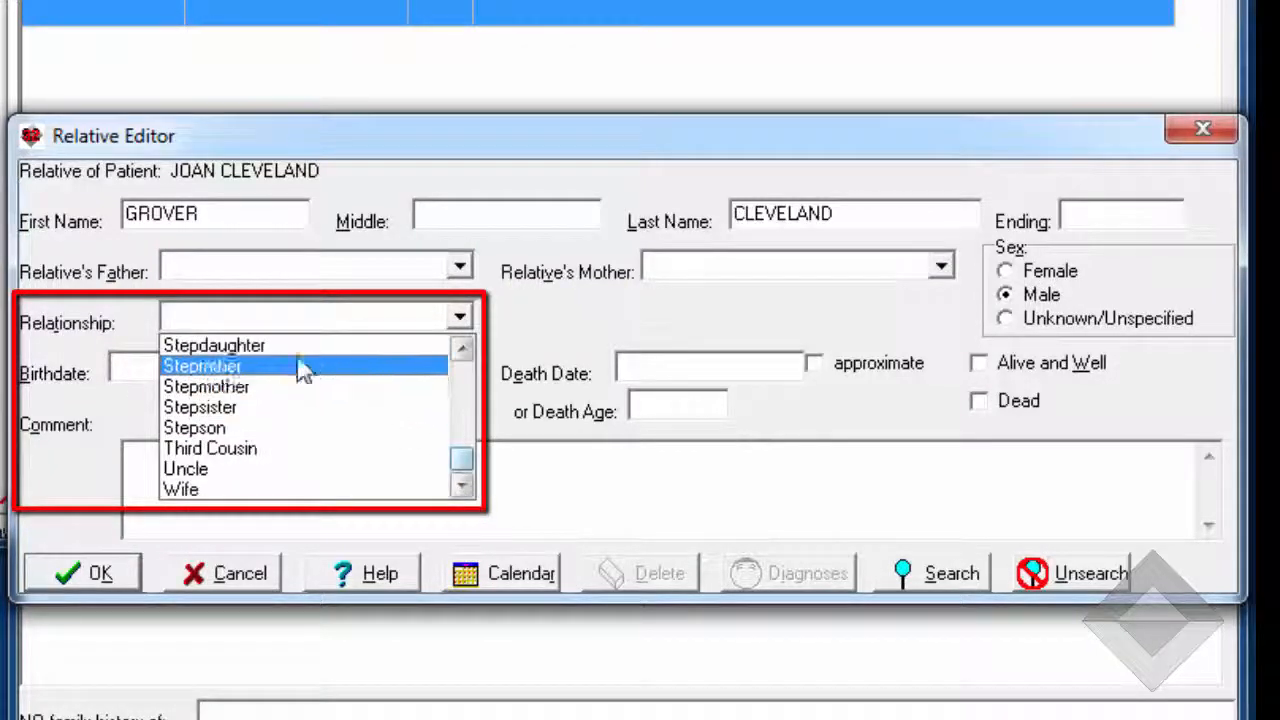
pyautogui.click(305, 367)
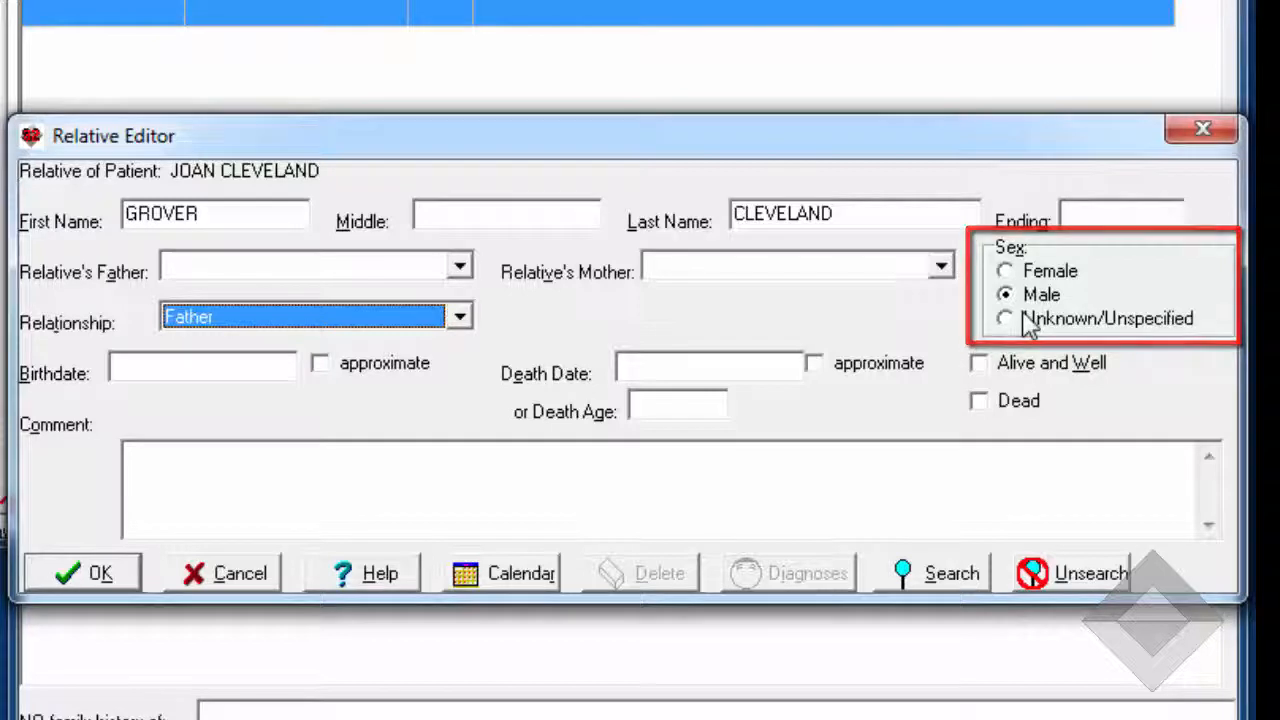
# Enter the relative's date of birth
pyautogui.click(185, 372)
pyautogui.write('1/')
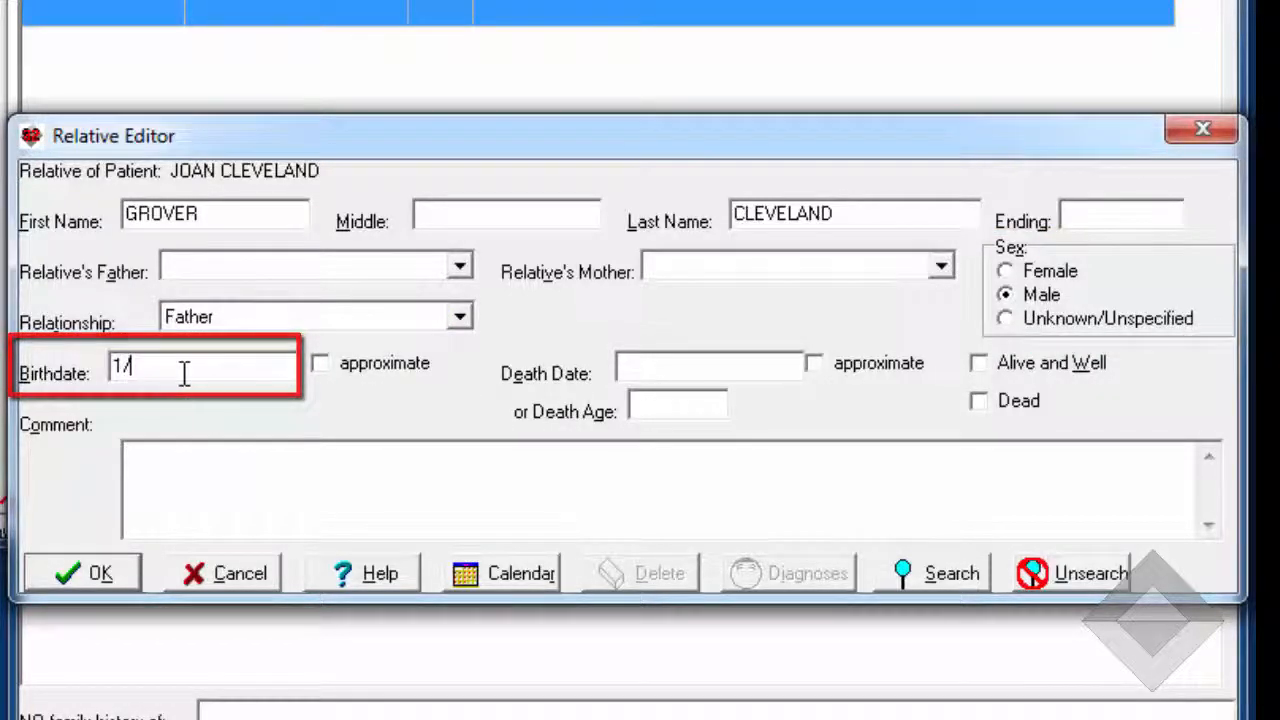
pyautogui.write('5/1950')
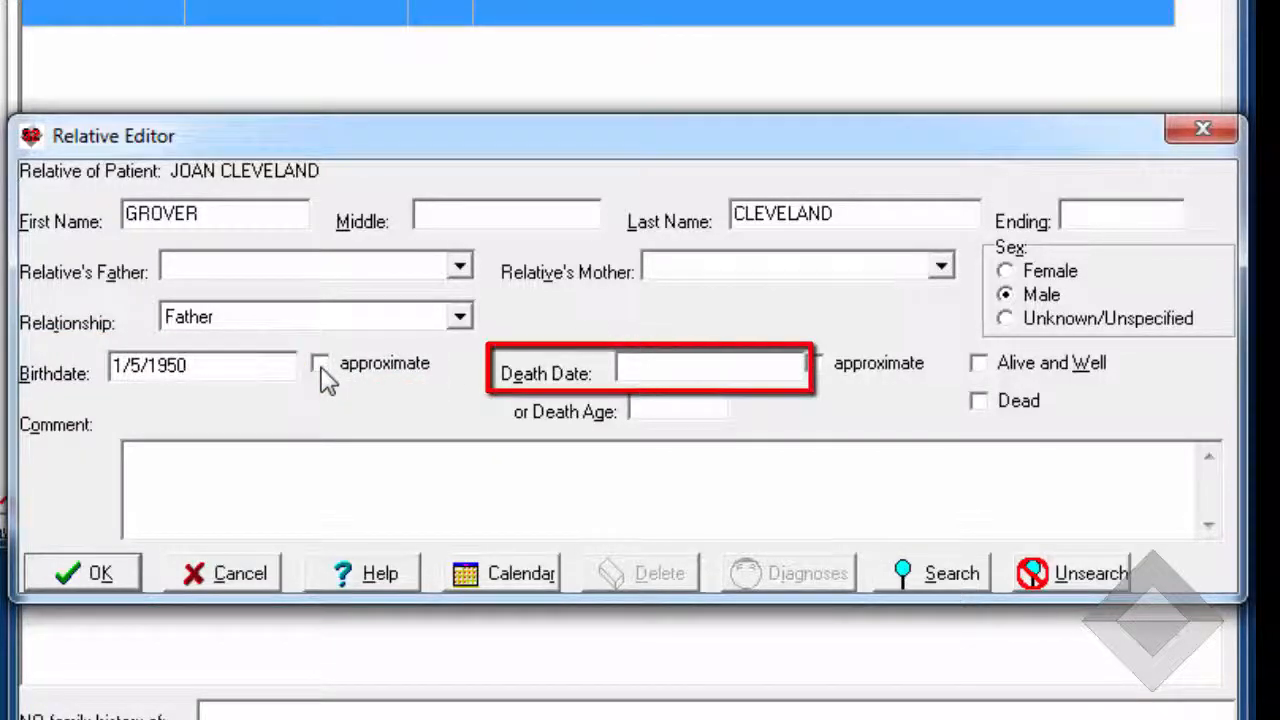
pyautogui.click(662, 373)
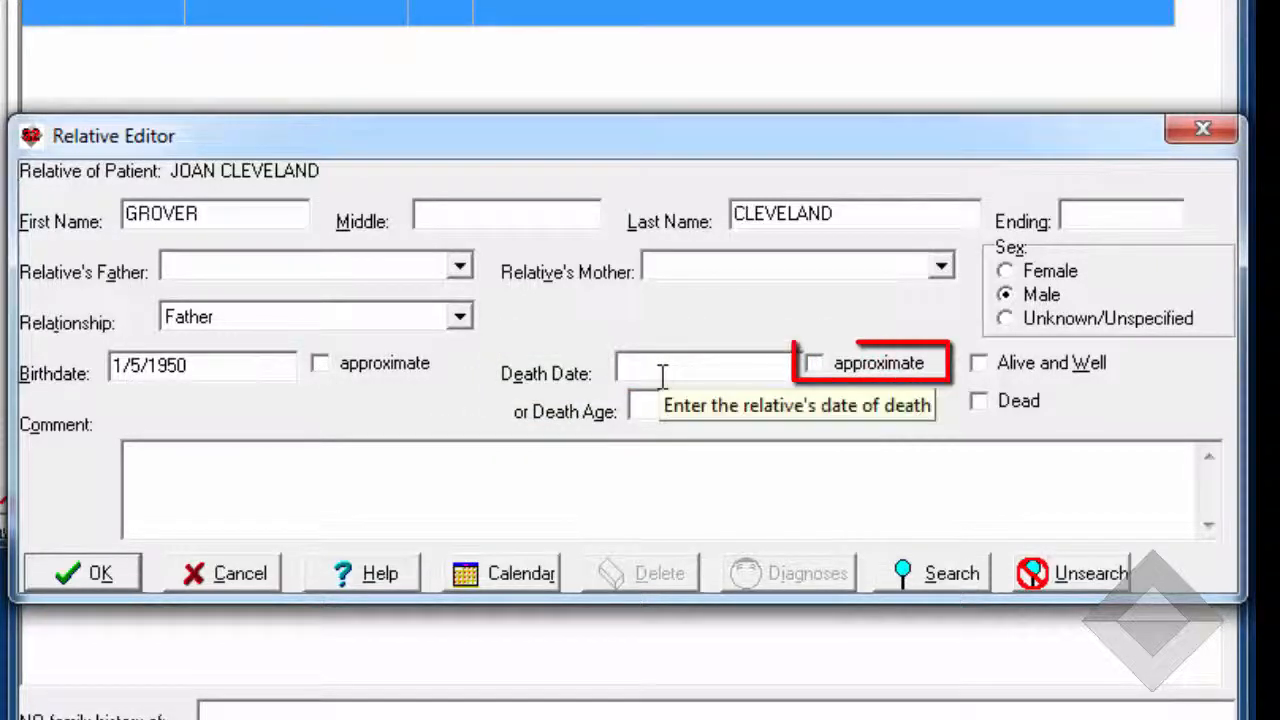
pyautogui.write('7/2/')
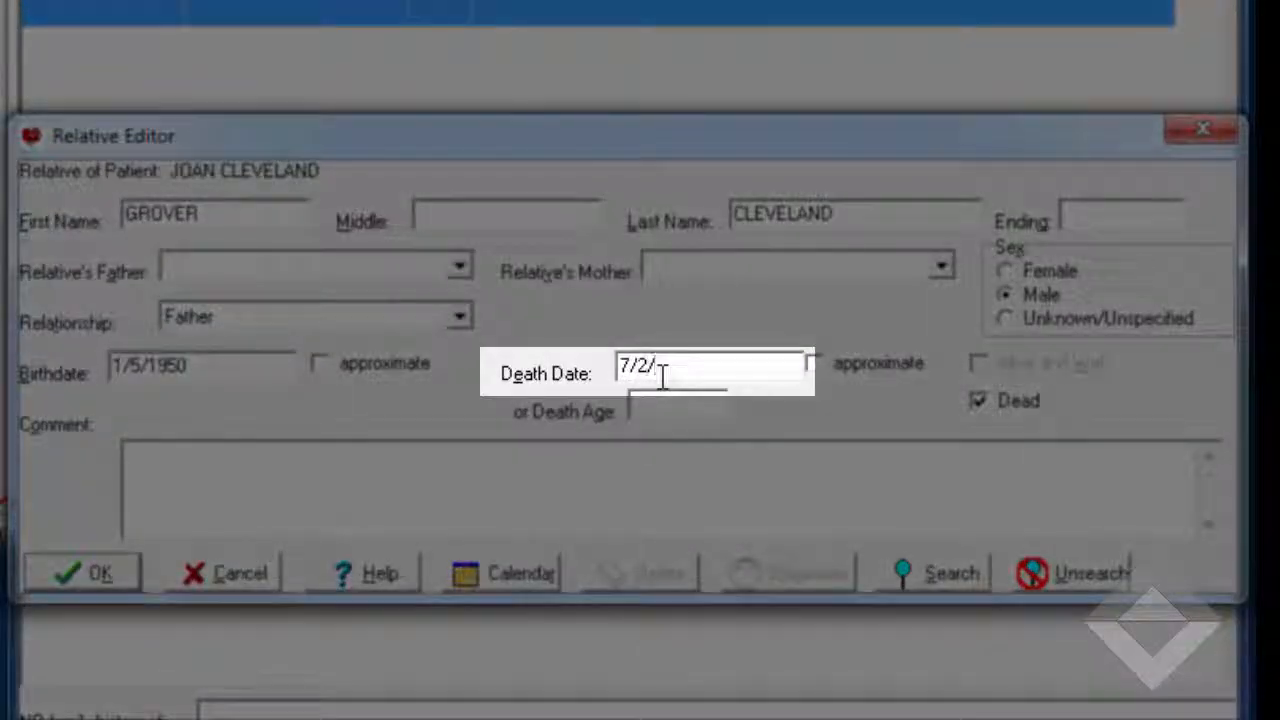
pyautogui.write('1977')
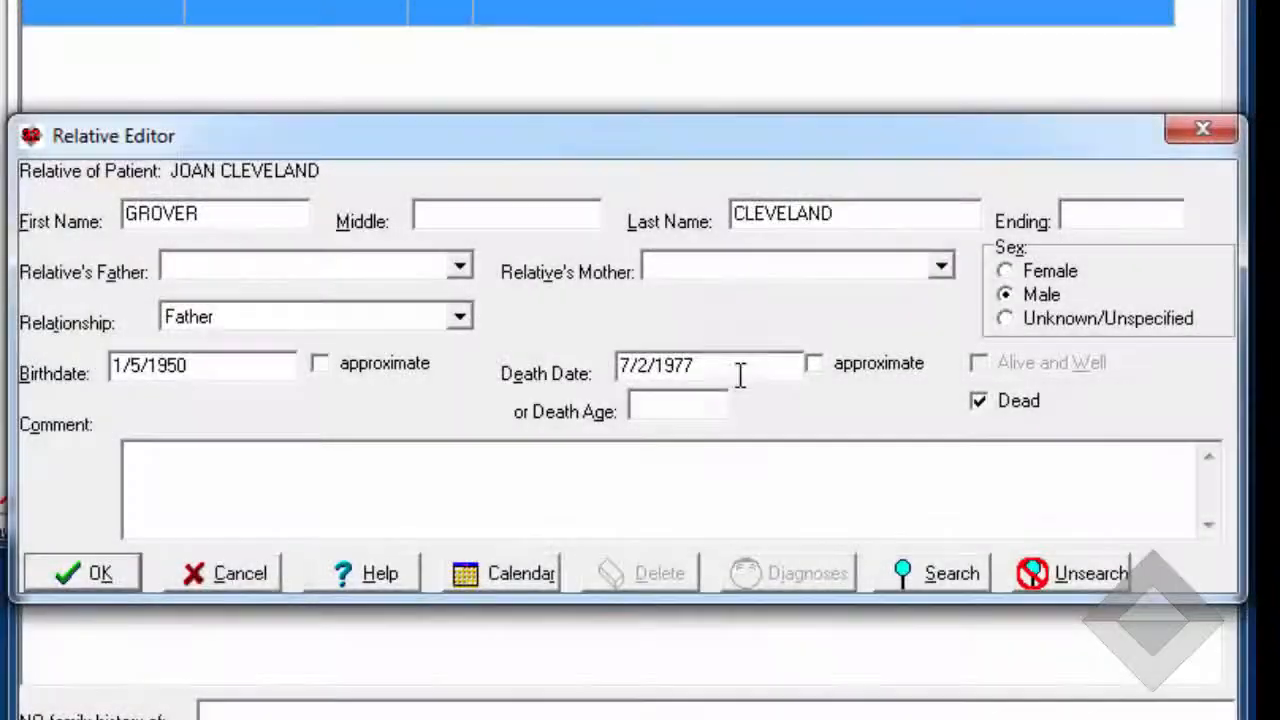
pyautogui.moveTo(728, 366); pyautogui.dragTo(580, 374)
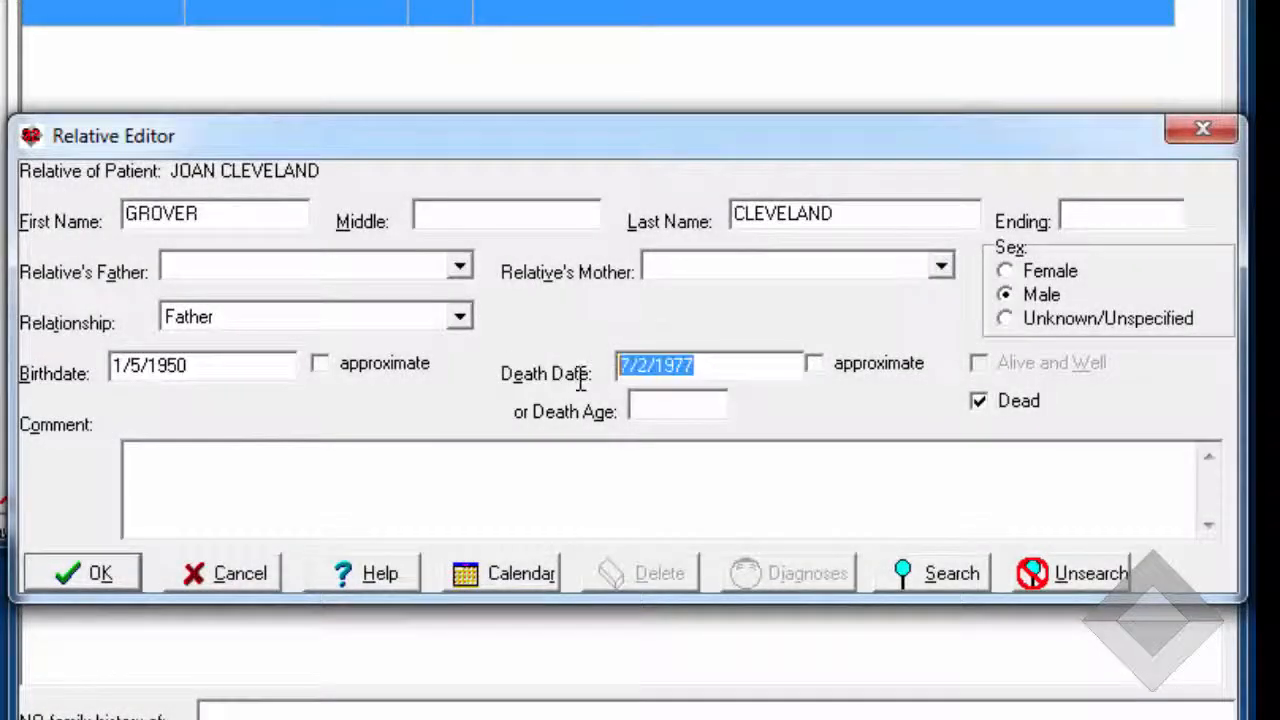
pyautogui.press('BackSpace')
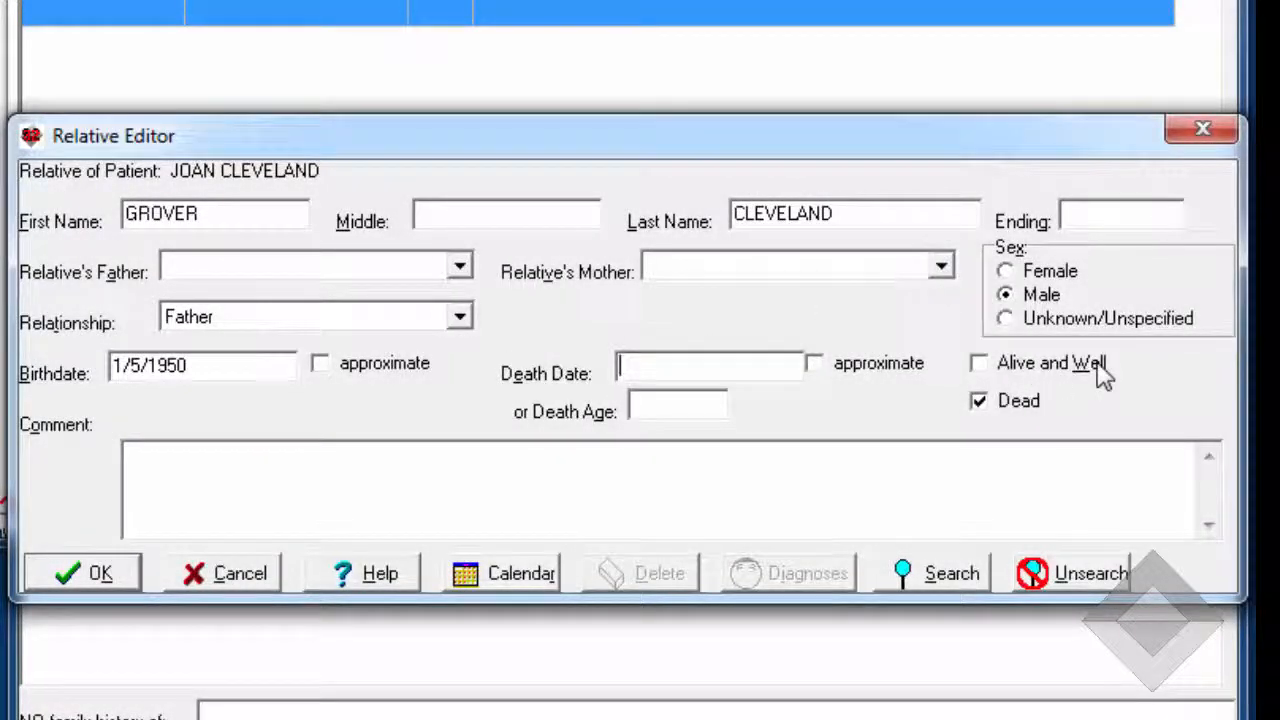
# Mark the relative as Alive and Well
pyautogui.click(980, 366)
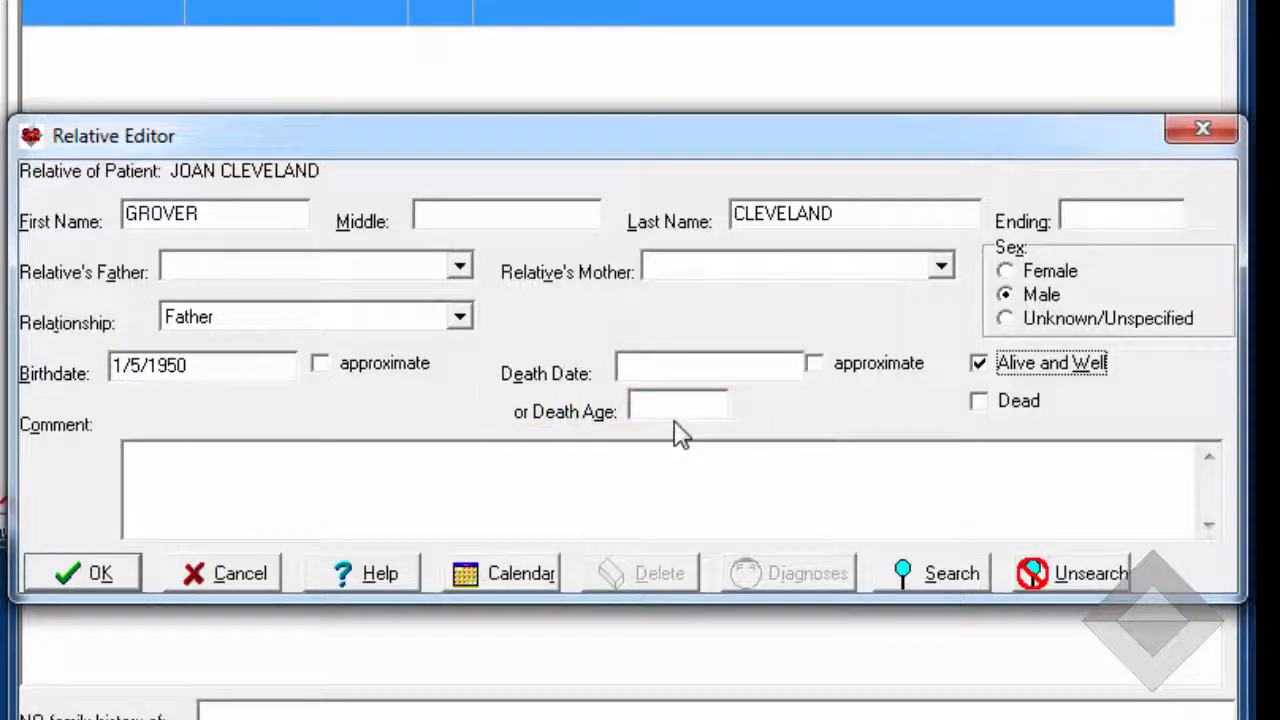
pyautogui.click(978, 365)
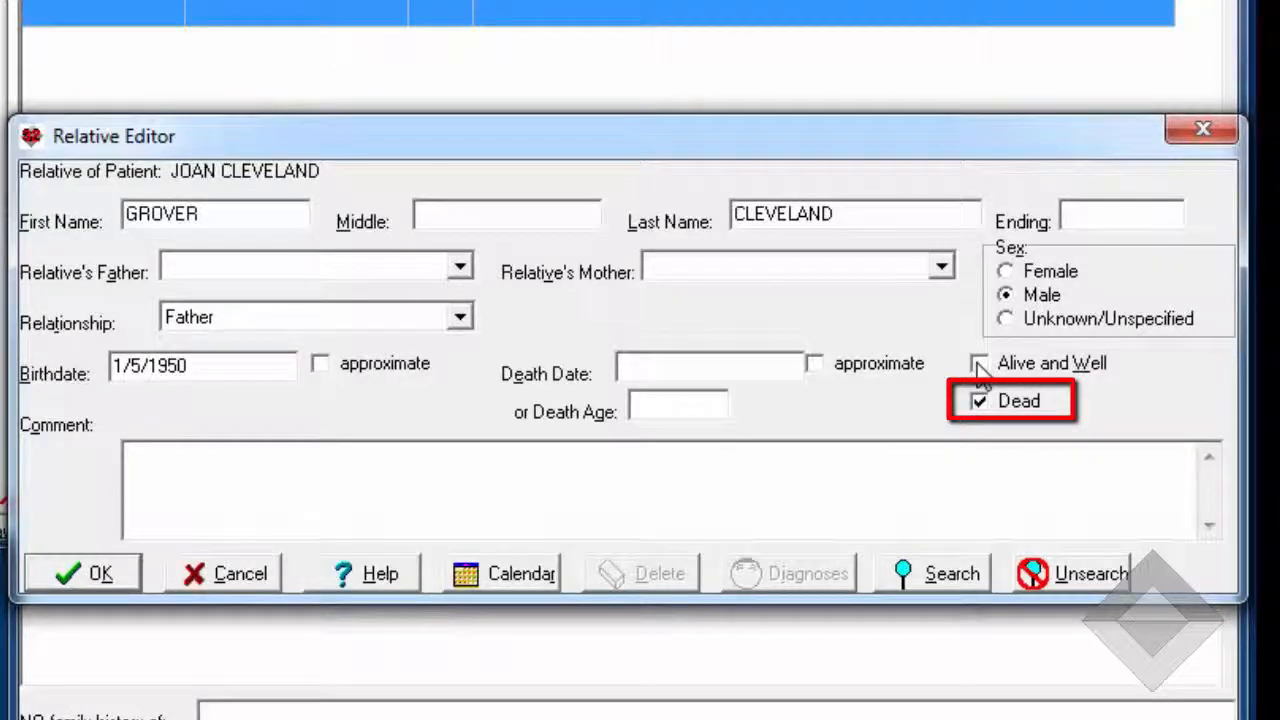
pyautogui.click(979, 365)
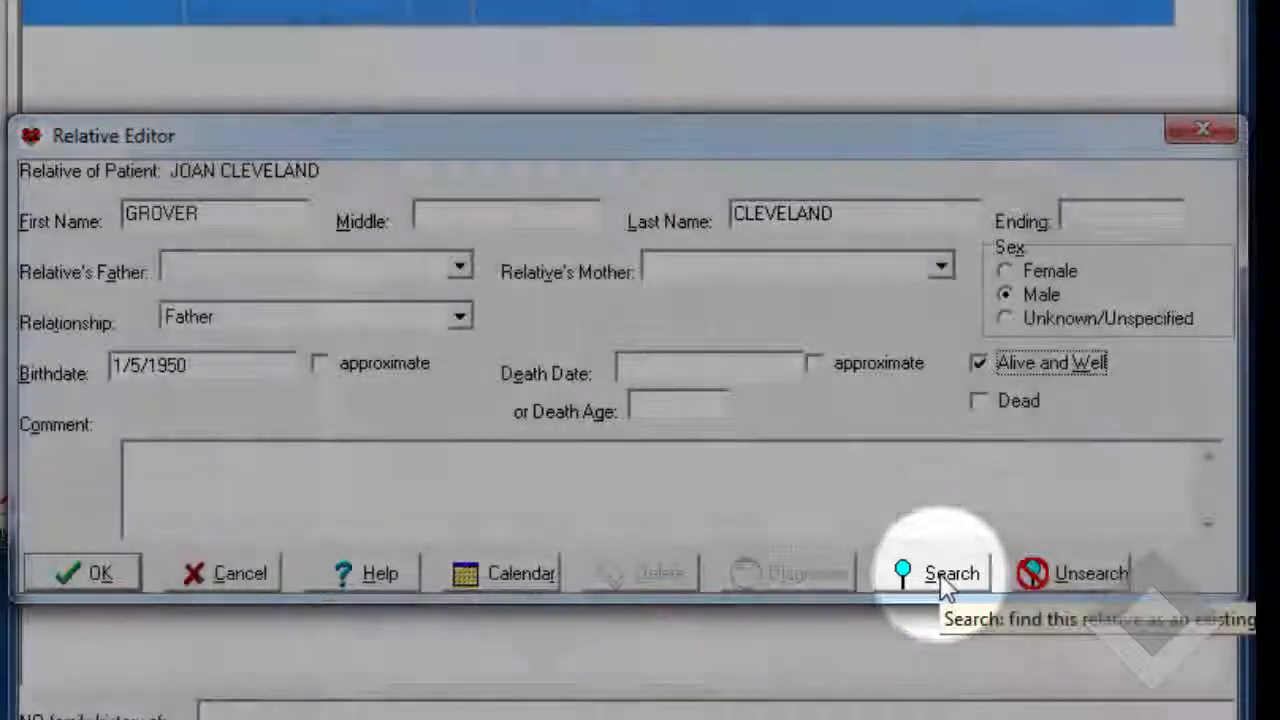
# Find the father's own patient record by partial last and first name, link it to the relative entry, and save the relative
pyautogui.click(943, 578)
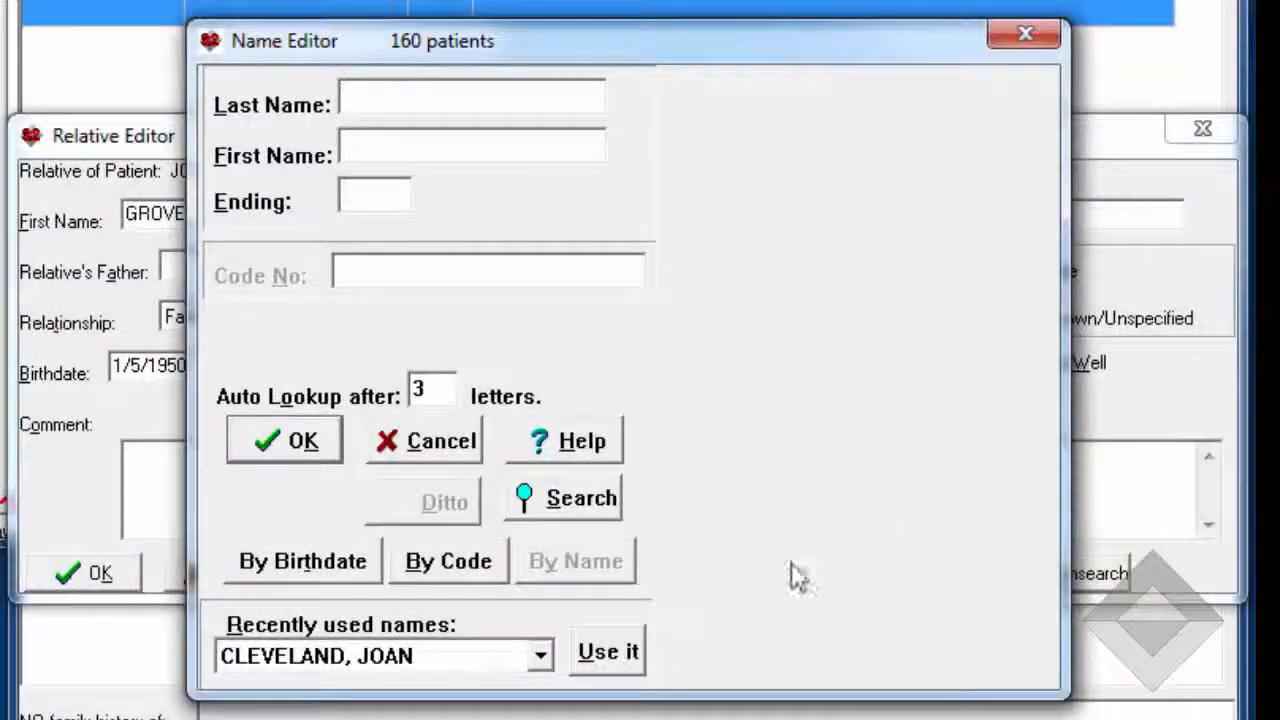
pyautogui.write('CLE,GRO')
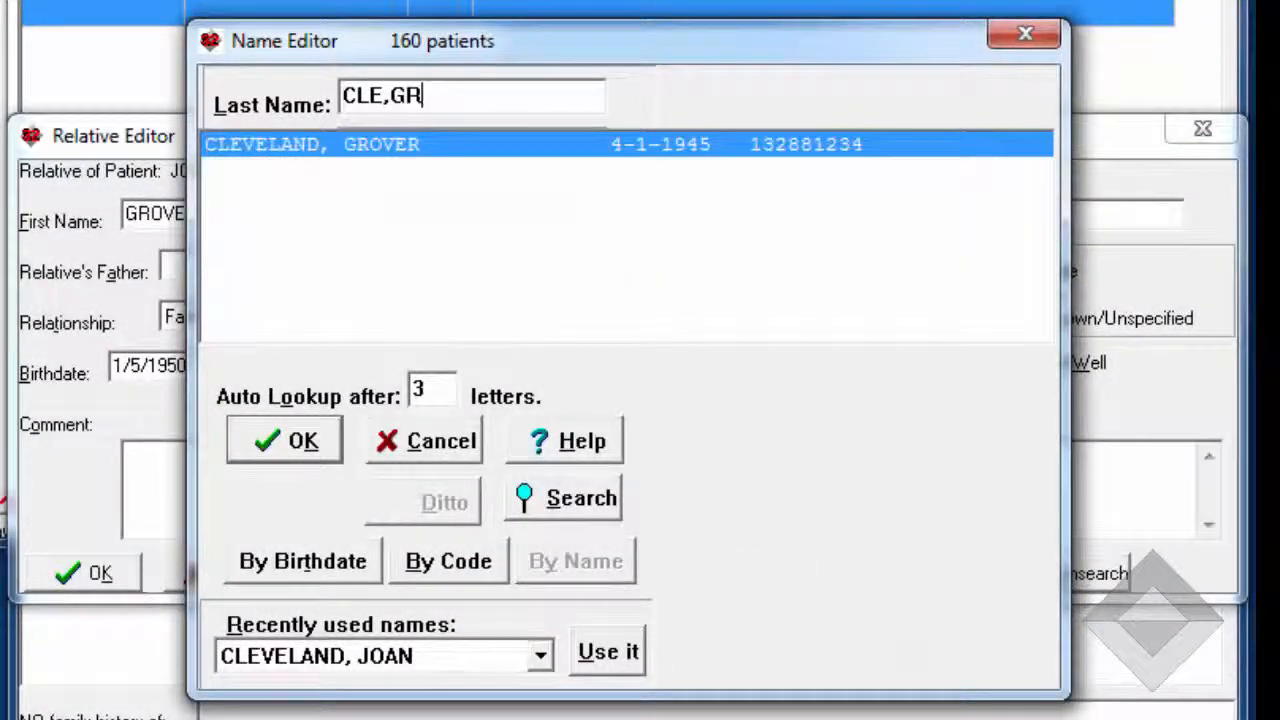
pyautogui.doubleClick(576, 145)
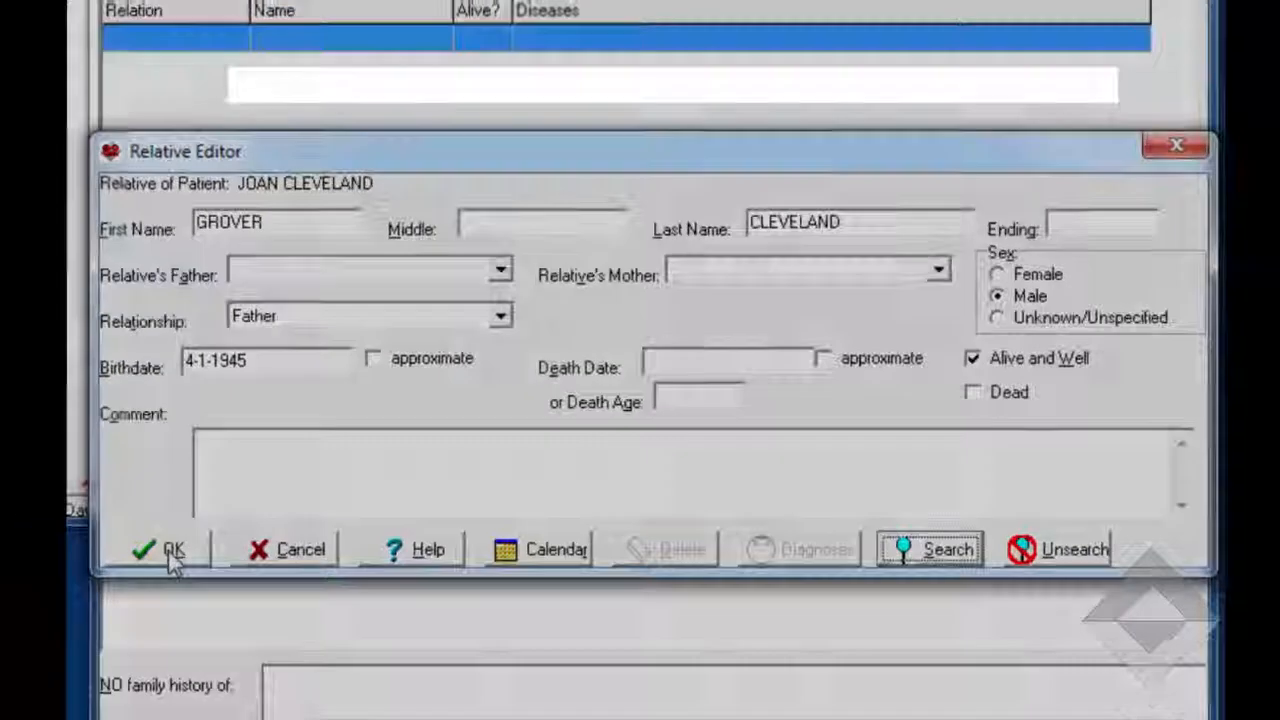
pyautogui.click(97, 574)
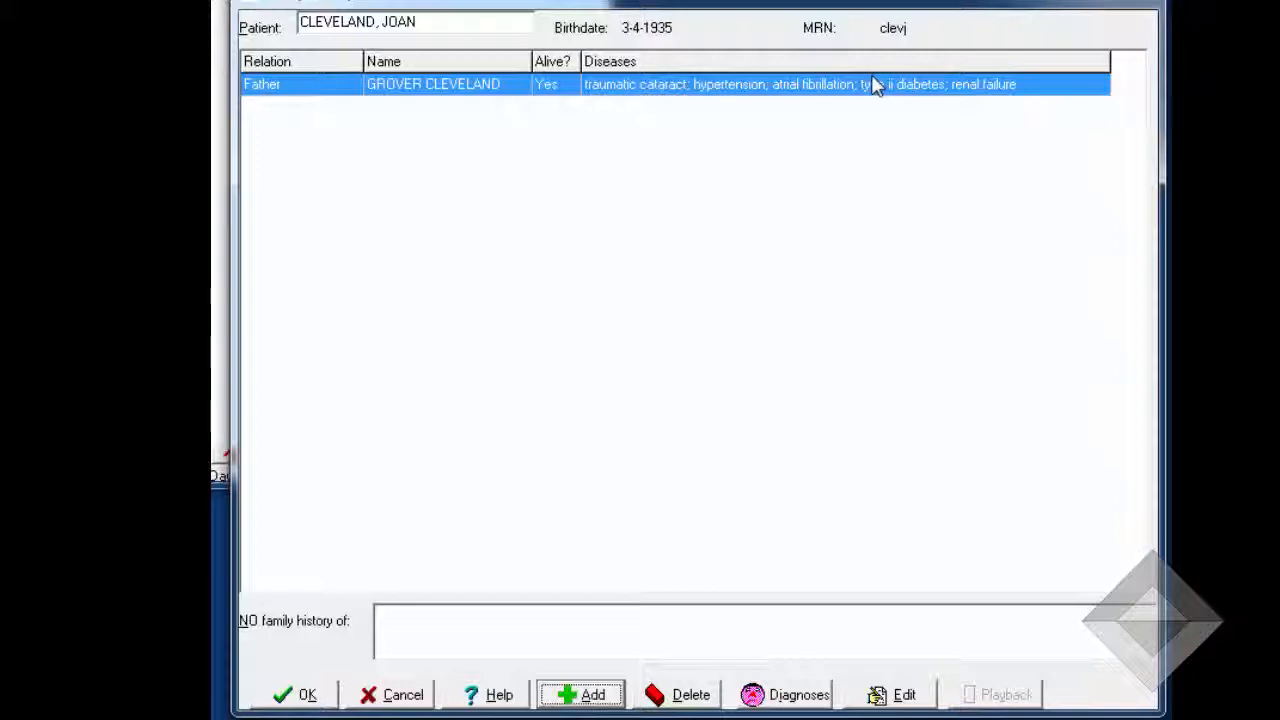
# Open the father's diagnoses and start a new diagnosis entry for hyperlipidemia
pyautogui.doubleClick(873, 85)
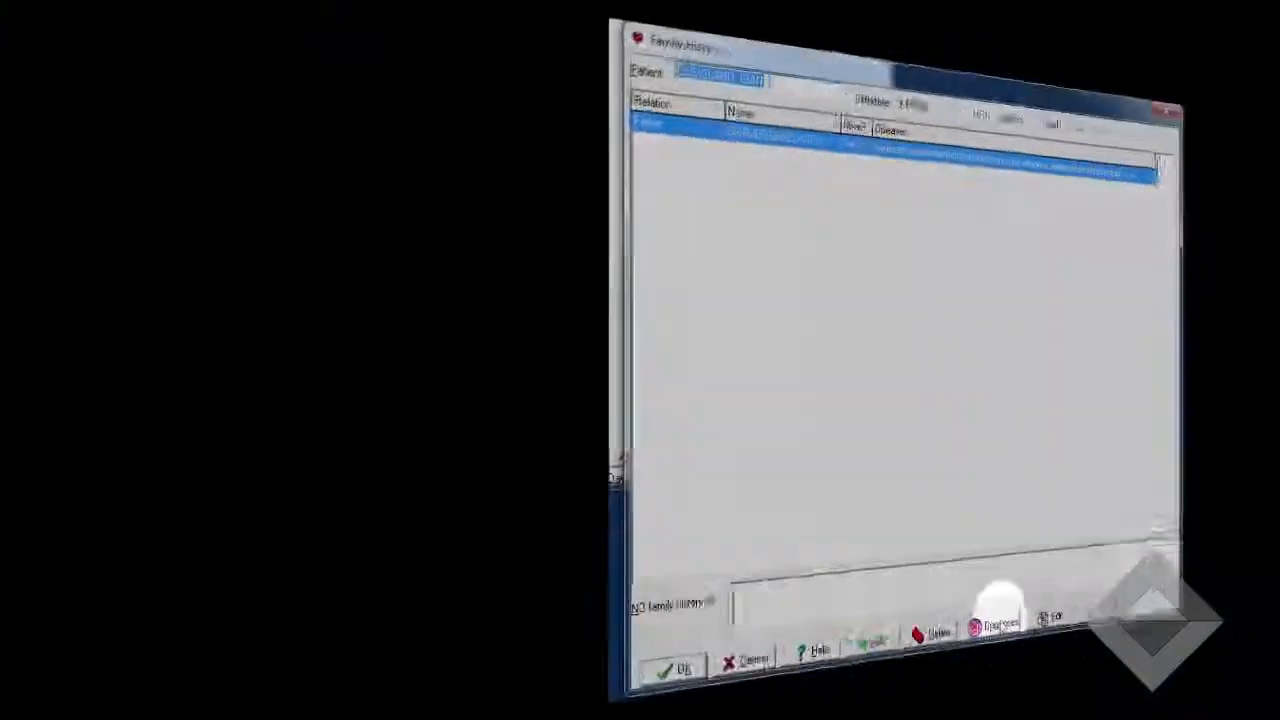
pyautogui.click(995, 625)
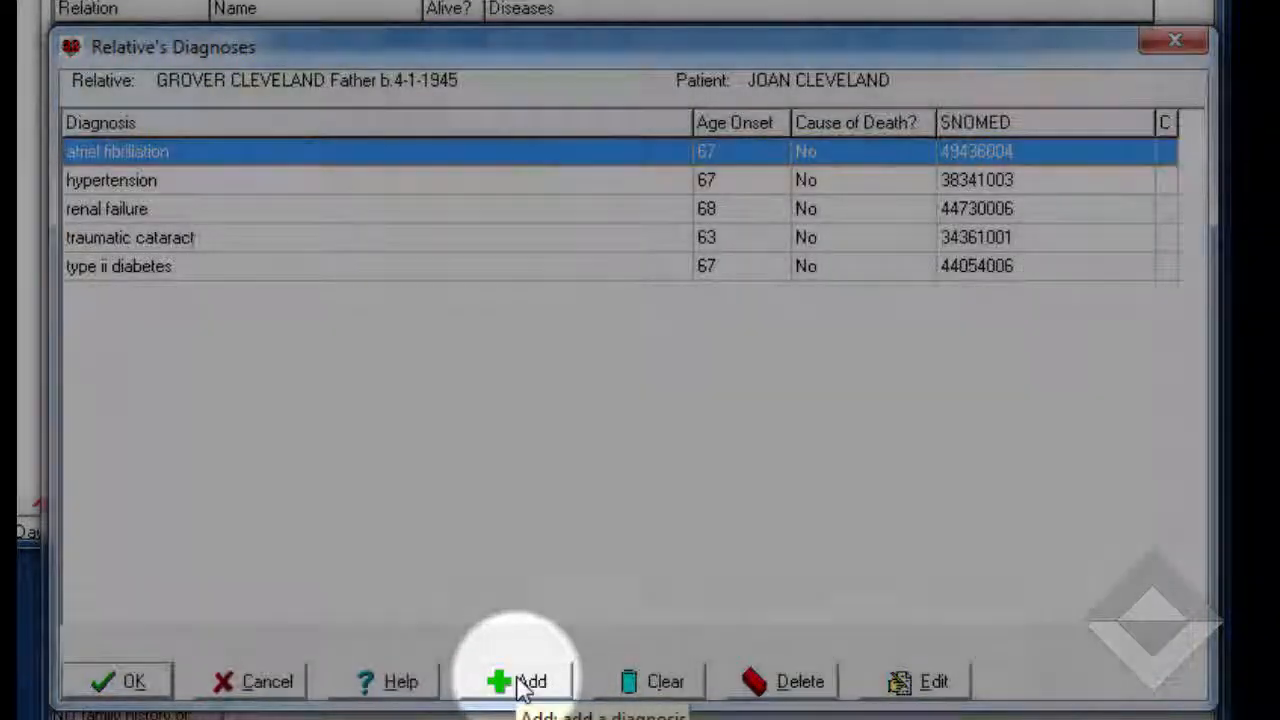
pyautogui.click(522, 684)
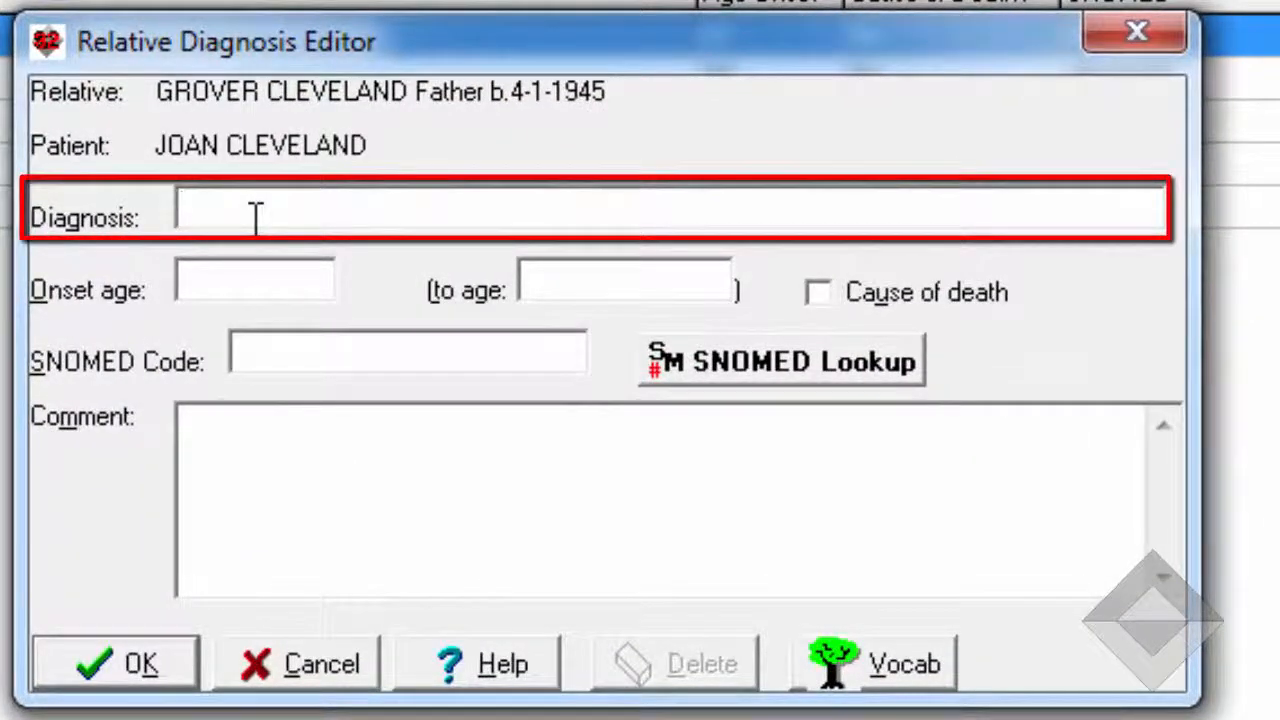
pyautogui.write('hyper')
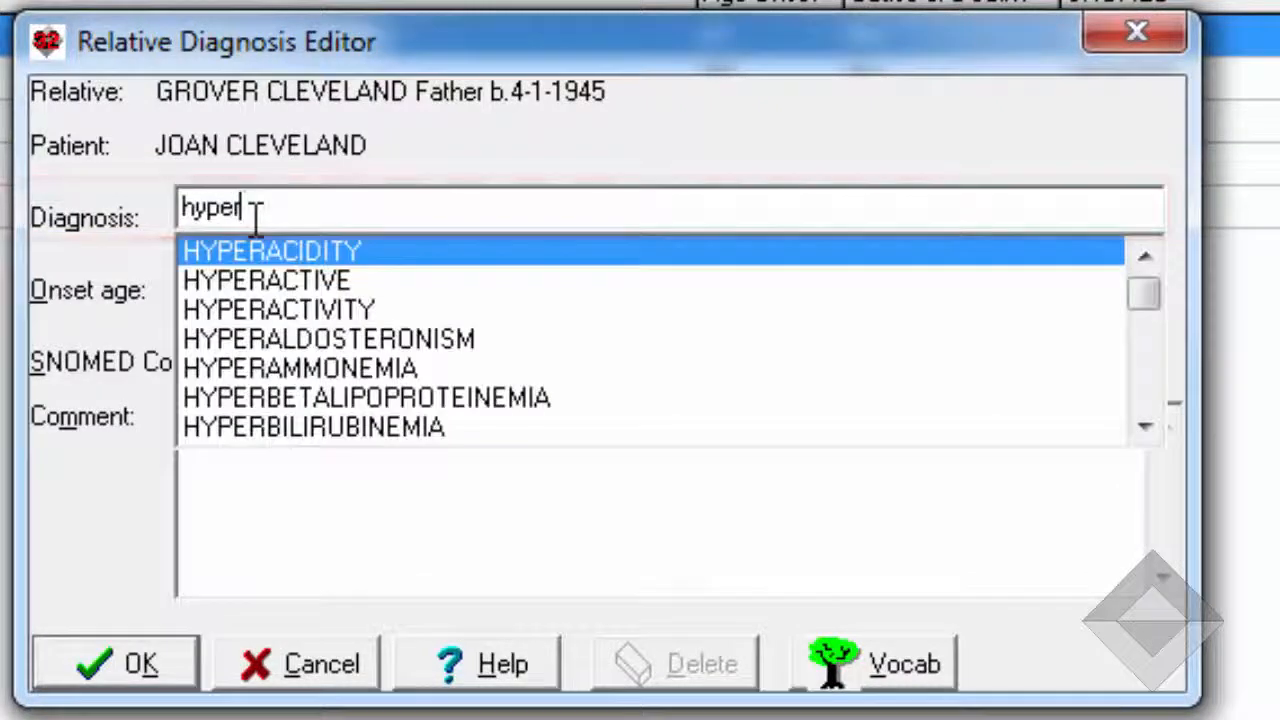
pyautogui.write('lip')
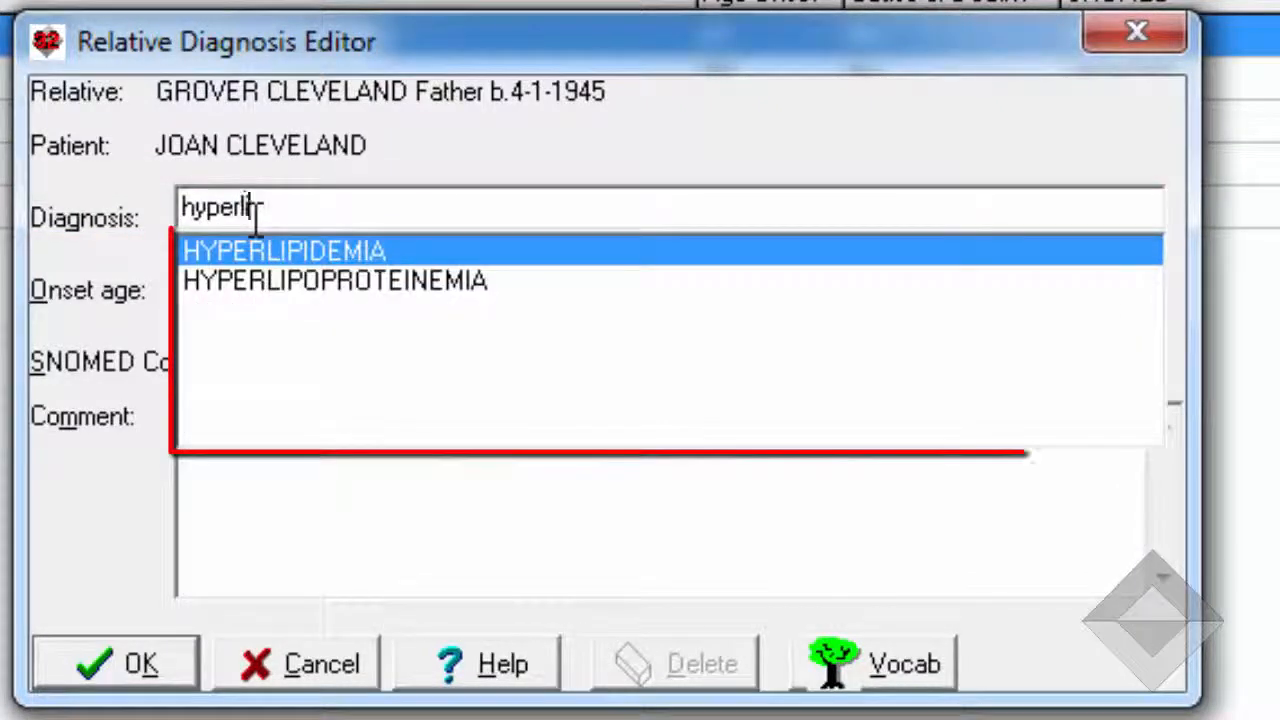
pyautogui.click(382, 248)
# Set the hyperlipidemia onset age range to 30 to 39 and save the diagnosis
pyautogui.click(213, 285)
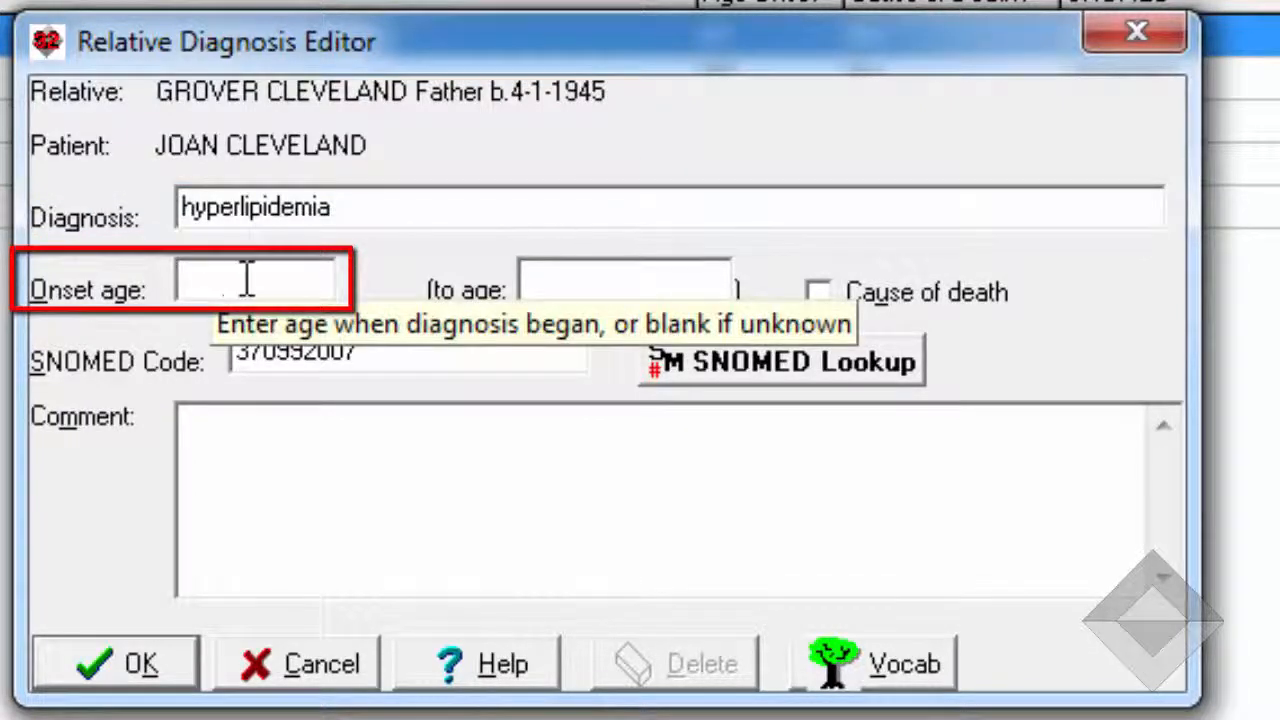
pyautogui.write('30')
pyautogui.press('Tab')
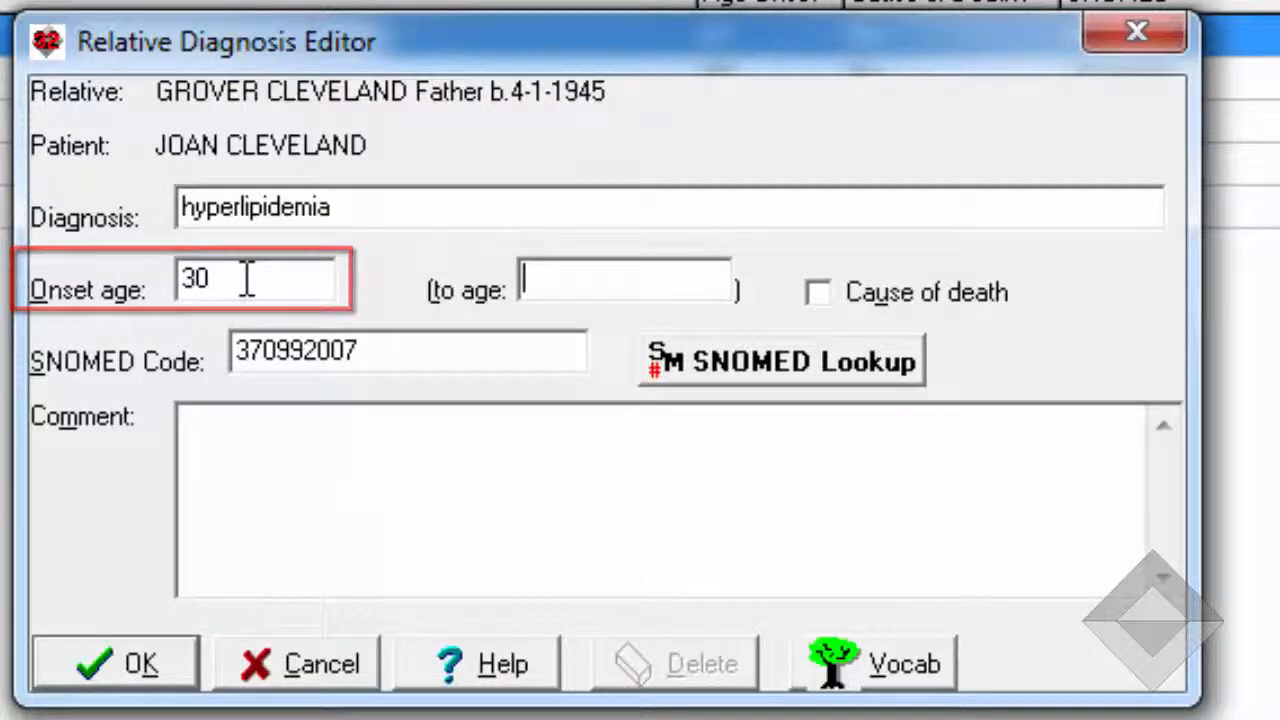
pyautogui.write('39')
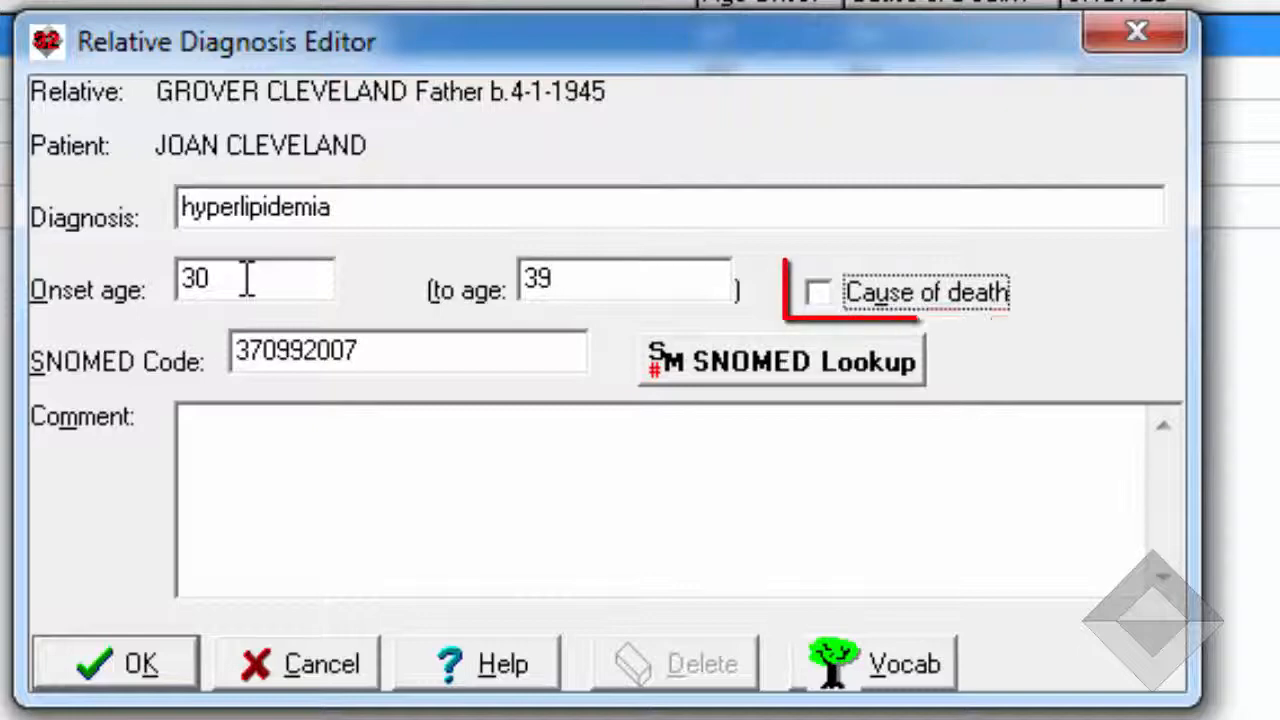
pyautogui.click(820, 293)
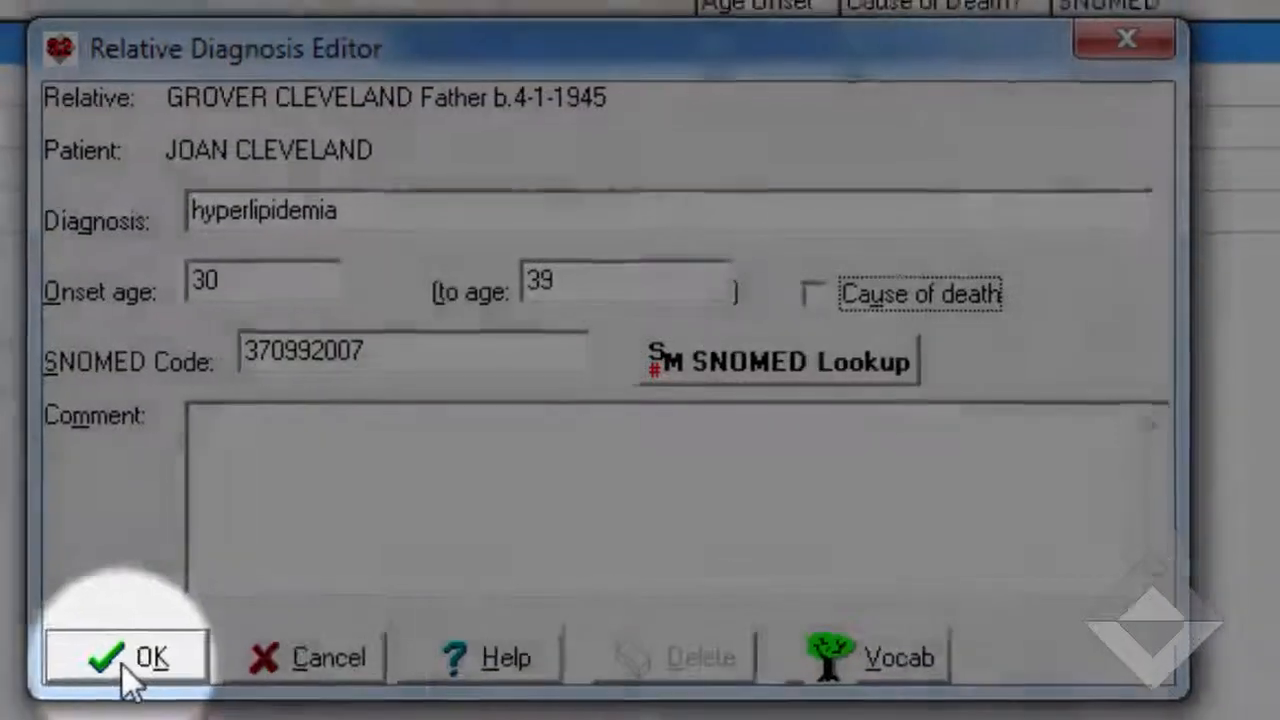
pyautogui.click(128, 663)
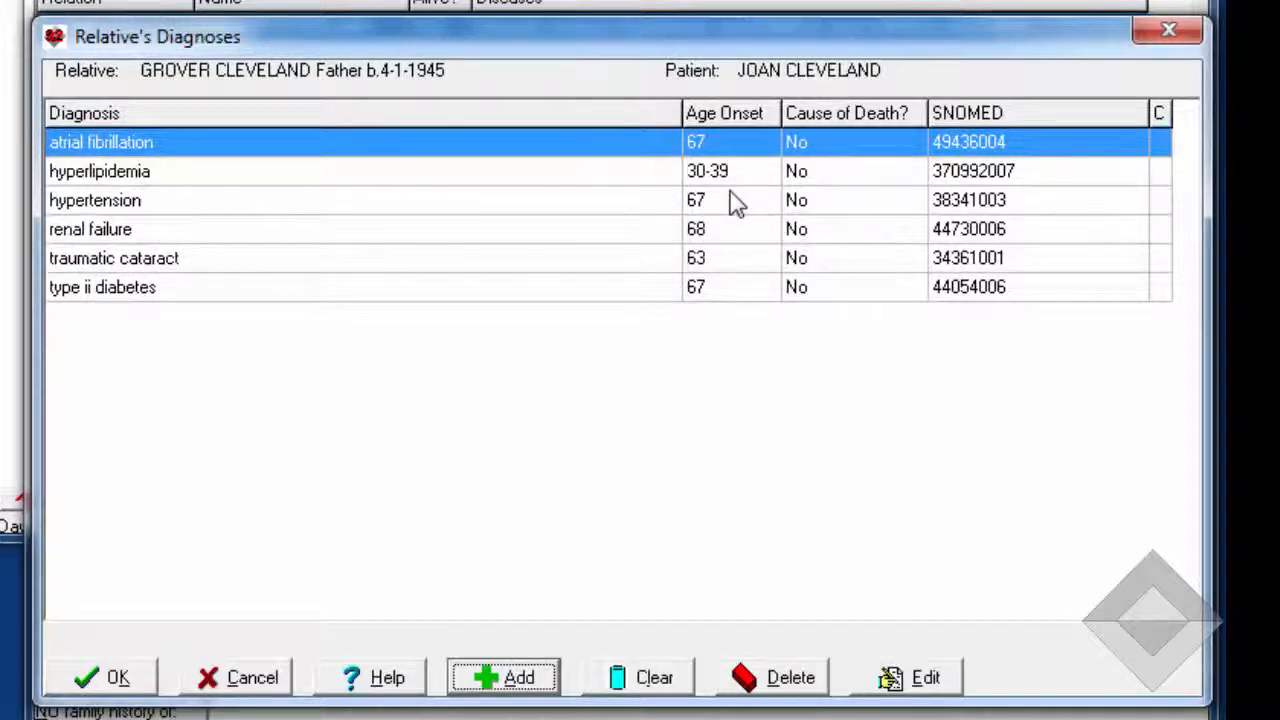
pyautogui.click(868, 183)
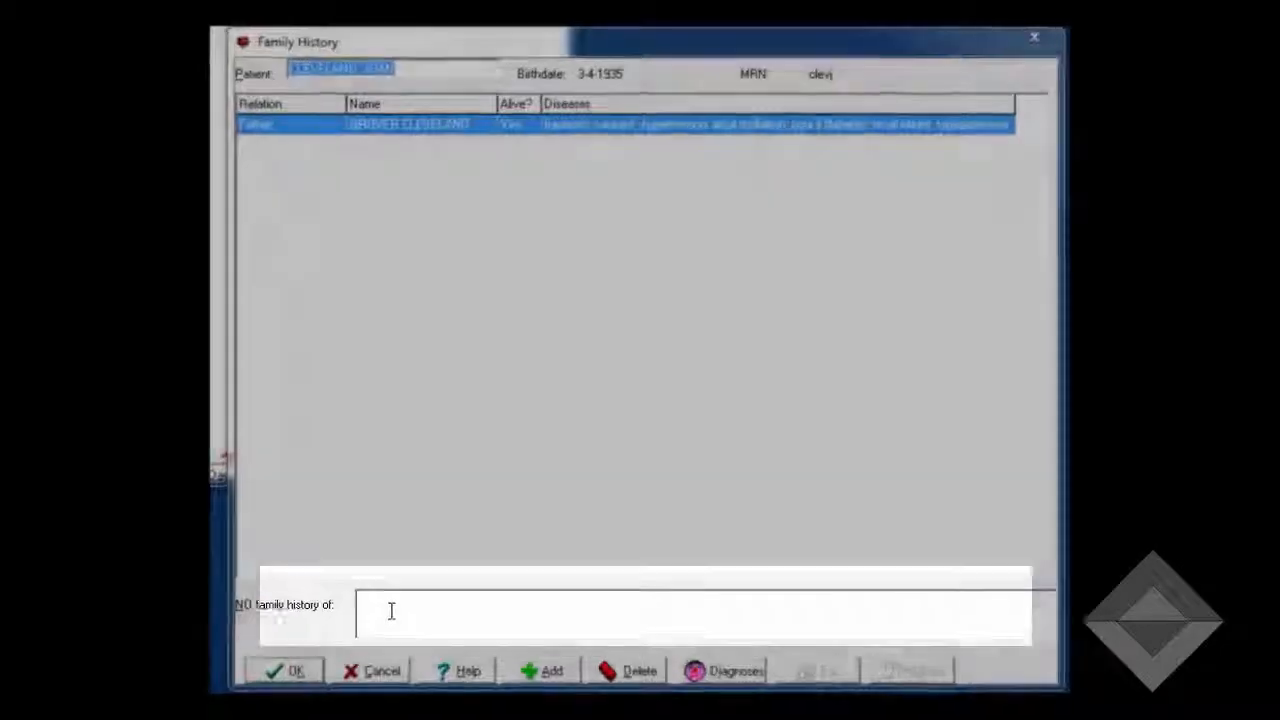
# Try to add hyperlipidemia to the patient's list of diseases with no family history
pyautogui.click(408, 598)
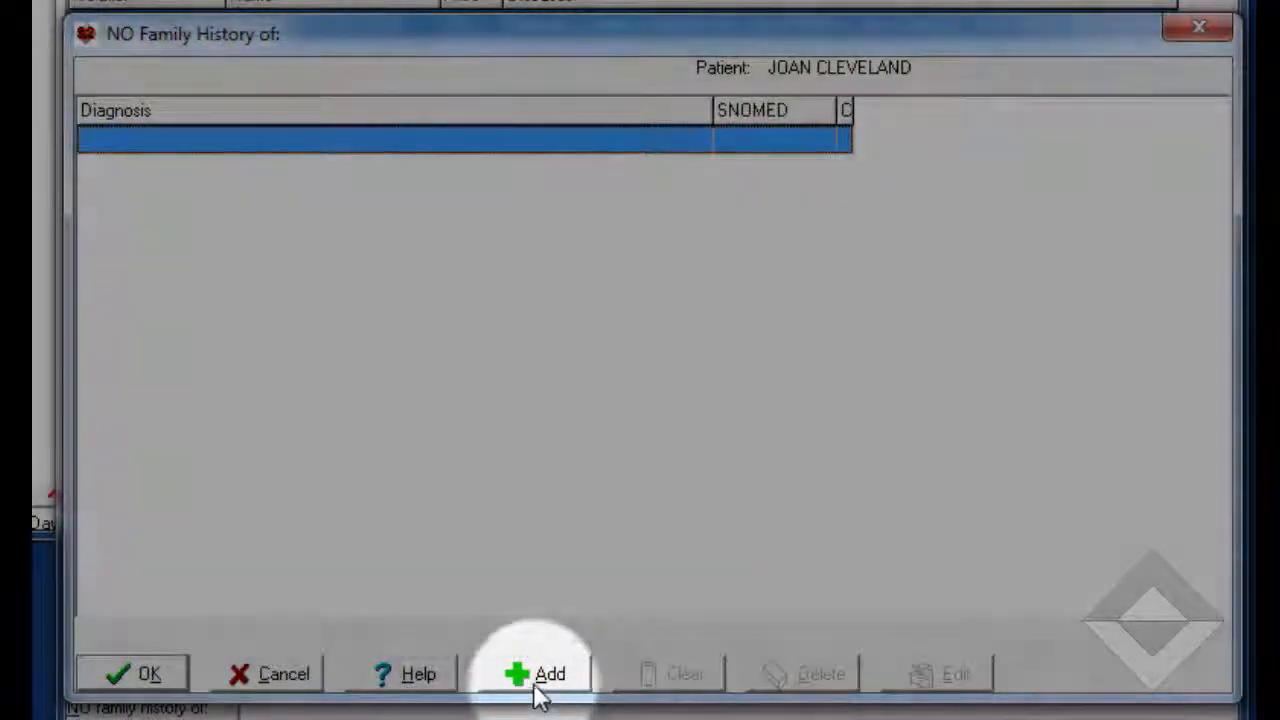
pyautogui.click(536, 690)
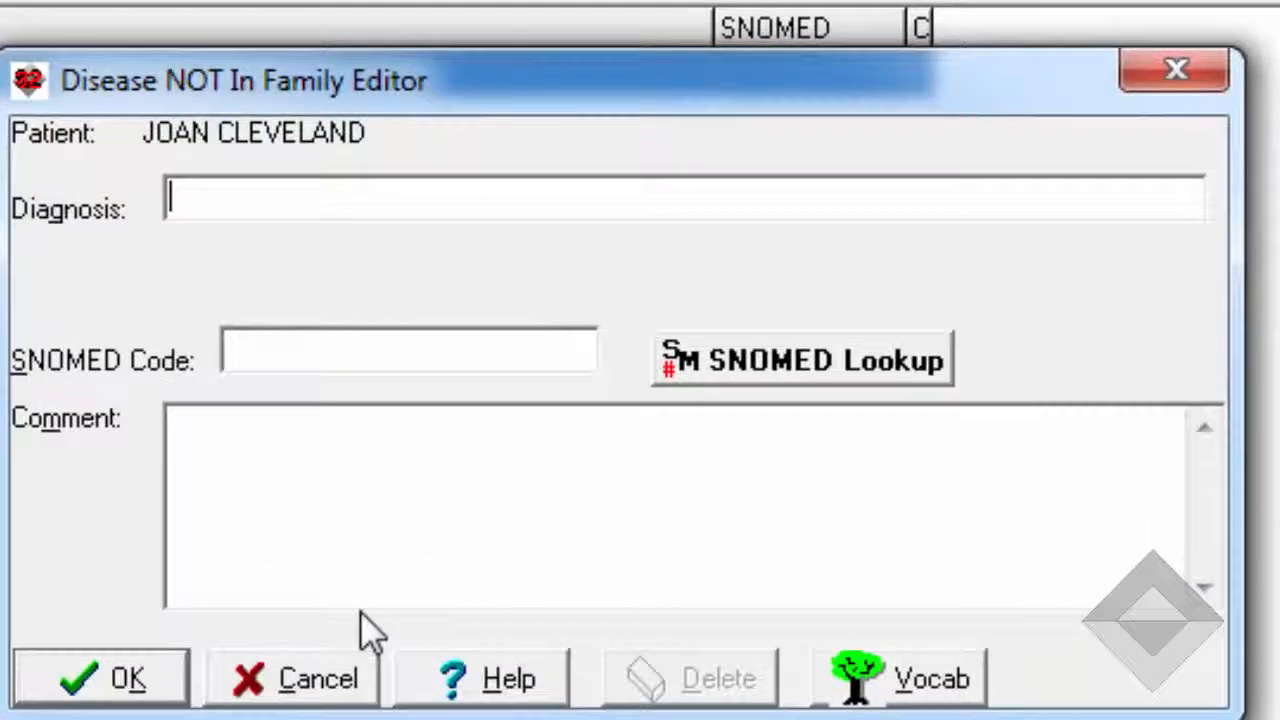
pyautogui.write('hyperl')
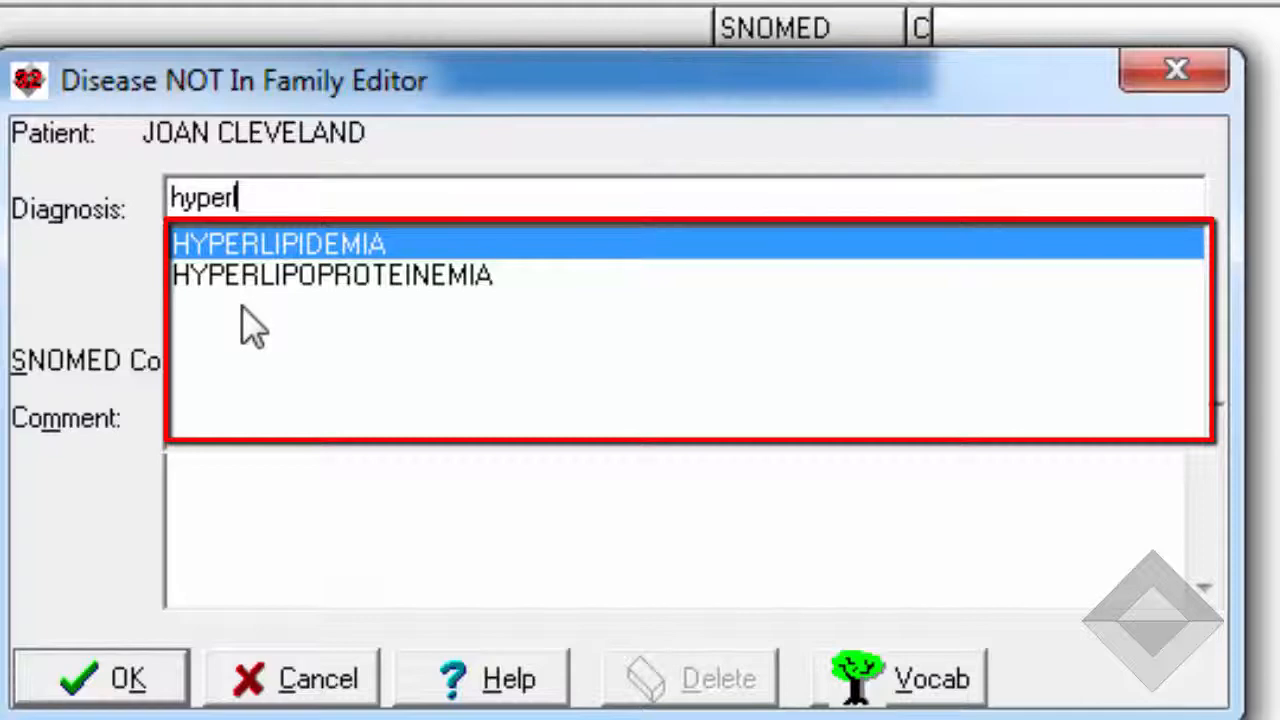
pyautogui.write('ipidem')
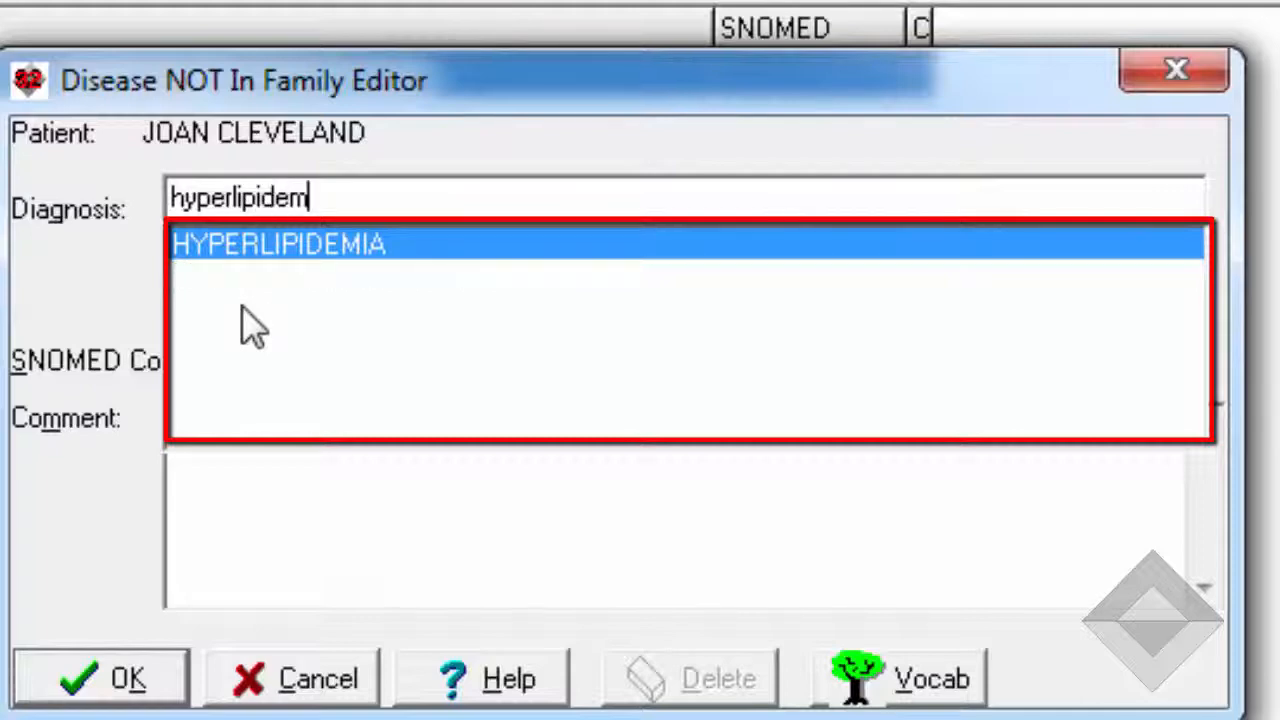
pyautogui.press('Tab')
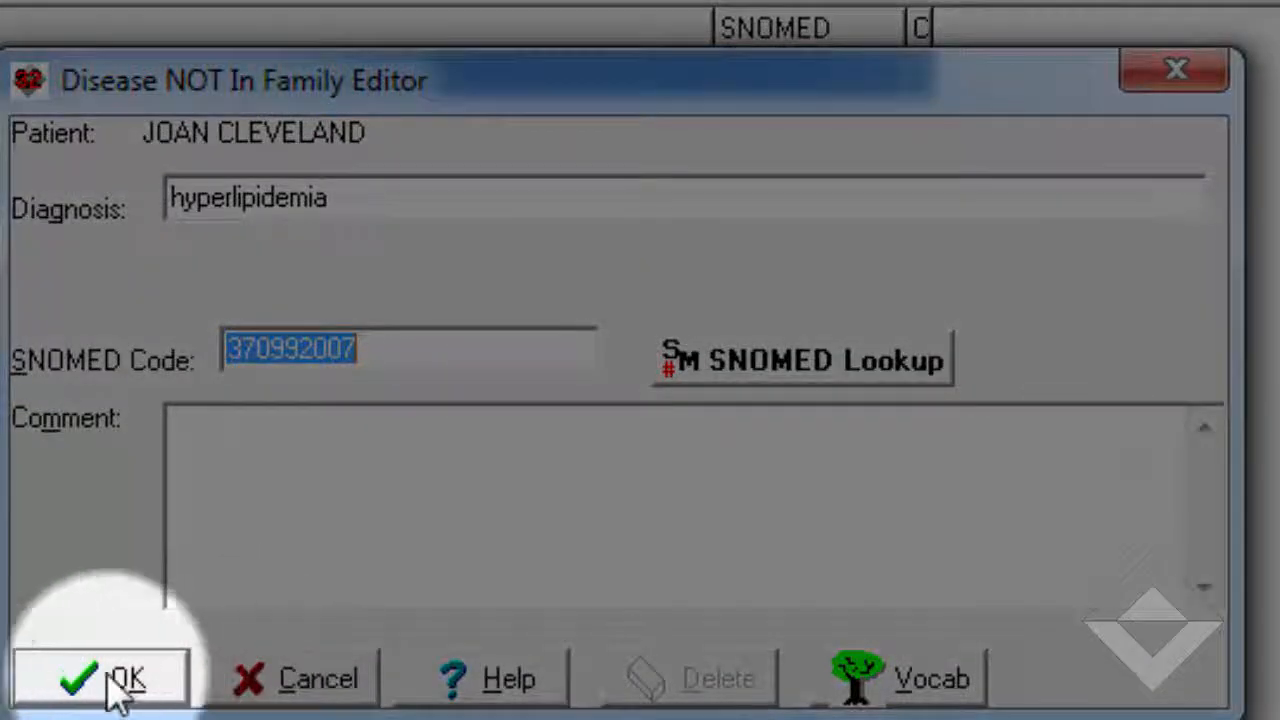
pyautogui.click(110, 678)
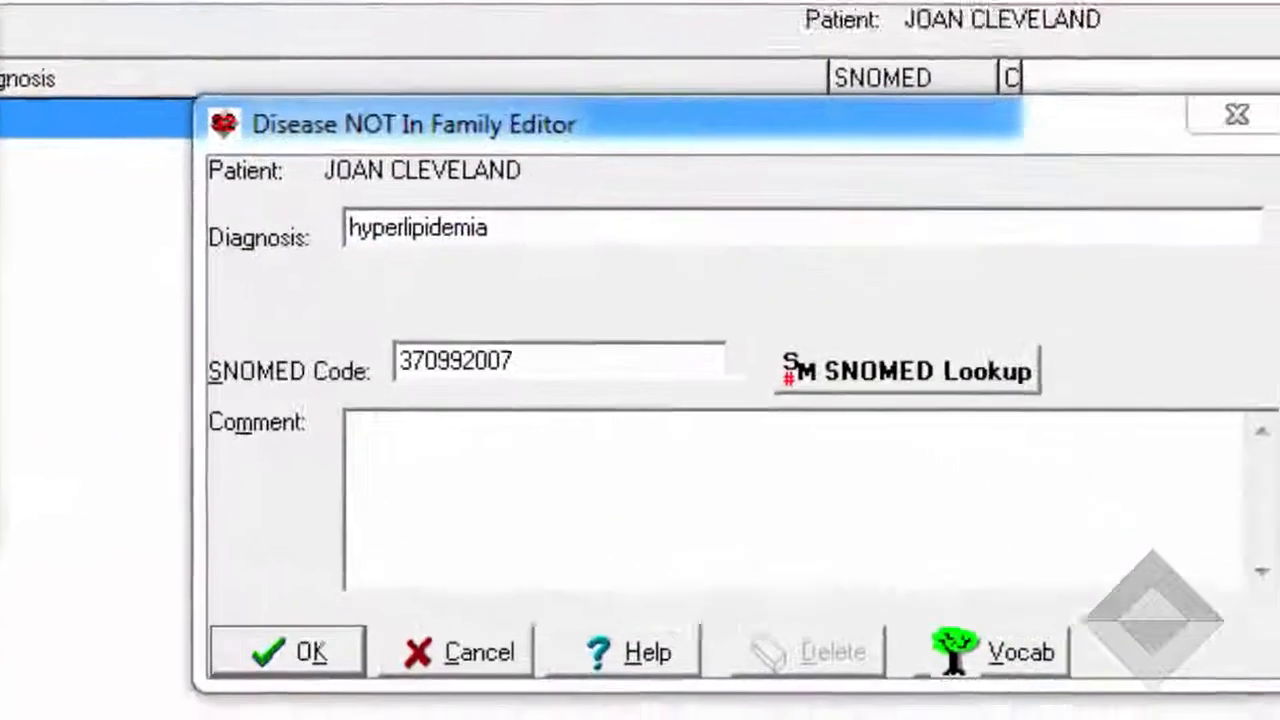
pyautogui.click(334, 629)
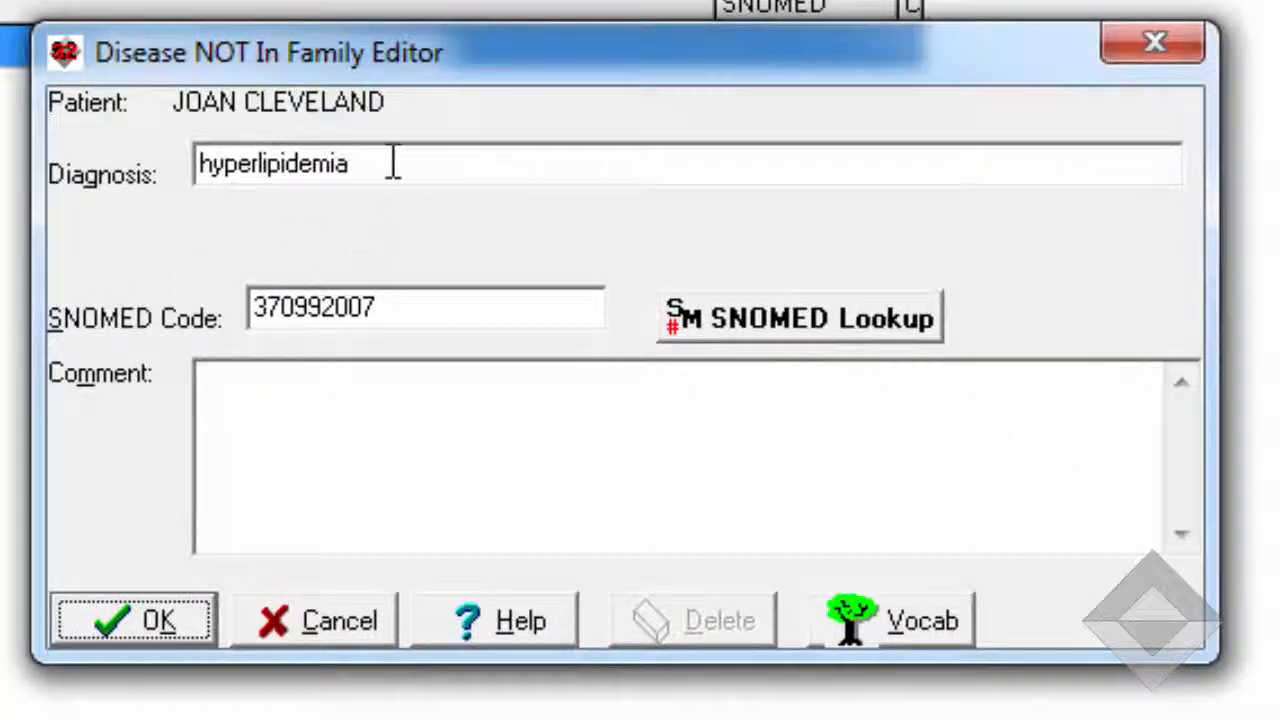
# Replace the absent disease's diagnosis with hypothyroidism, then save the entry and the list of diseases with no family history
pyautogui.moveTo(391, 163); pyautogui.dragTo(9, 194)
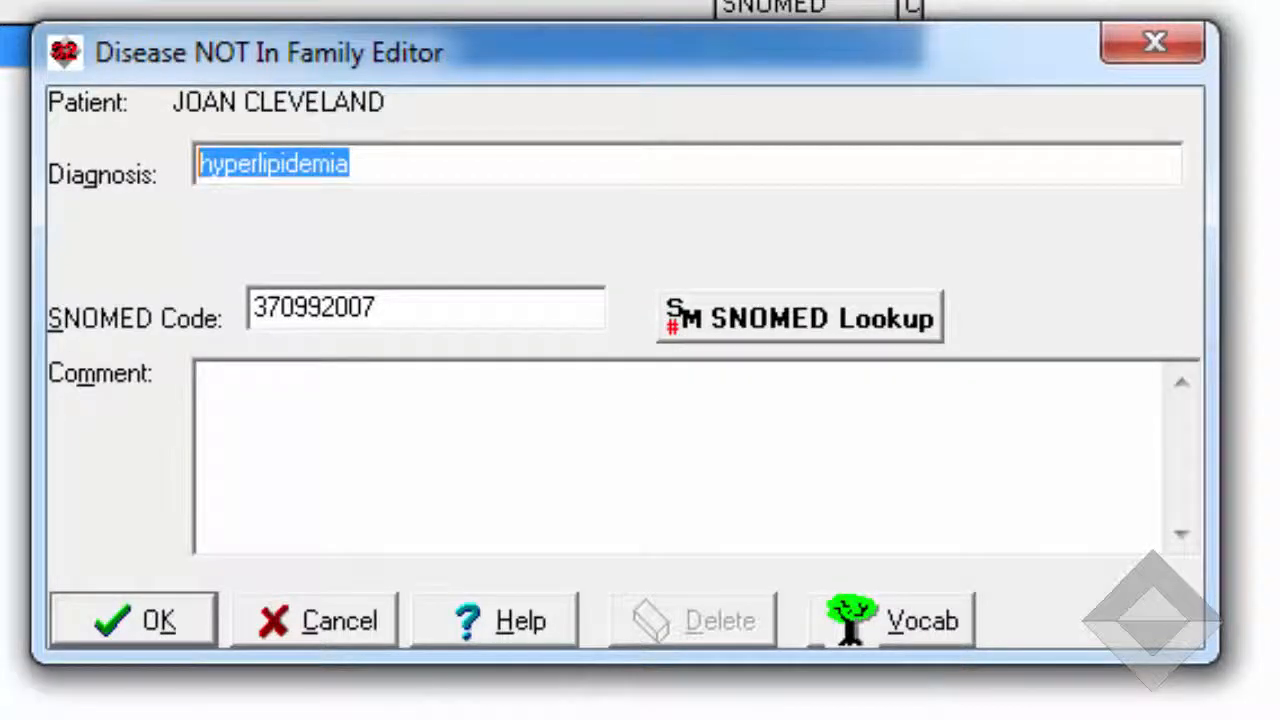
pyautogui.write('h')
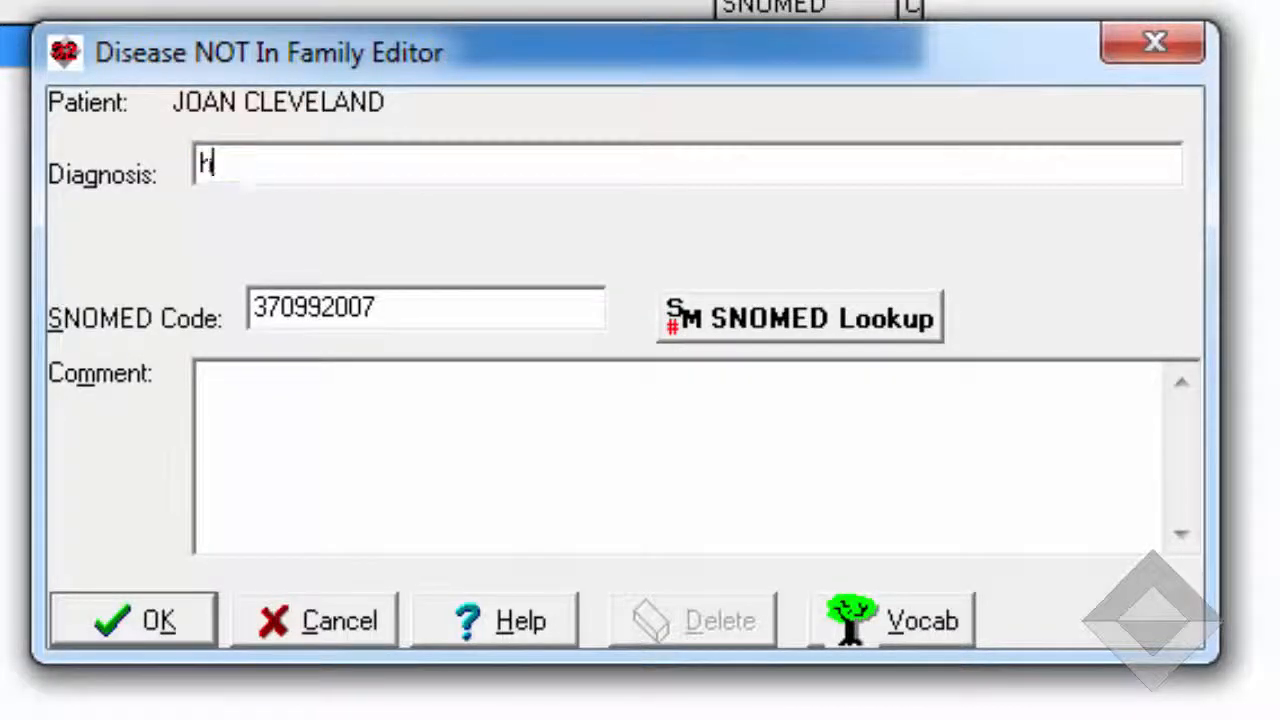
pyautogui.write('ypothyroidism')
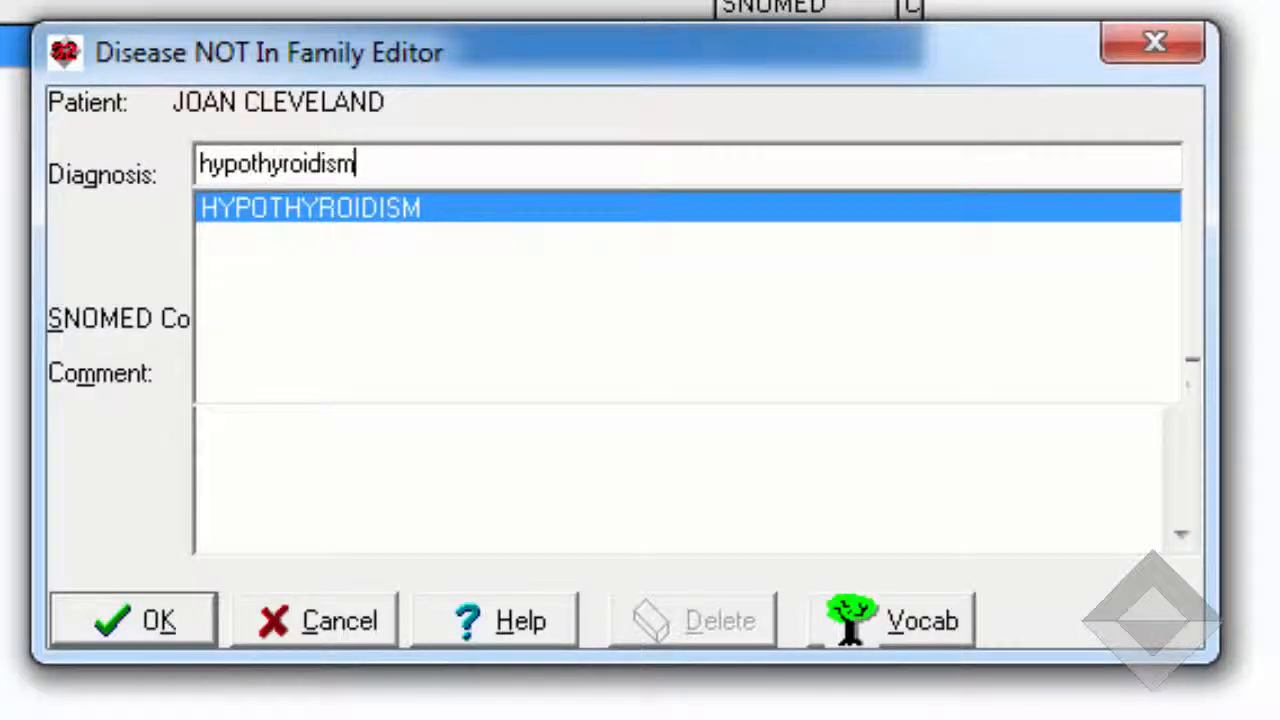
pyautogui.press('Tab')
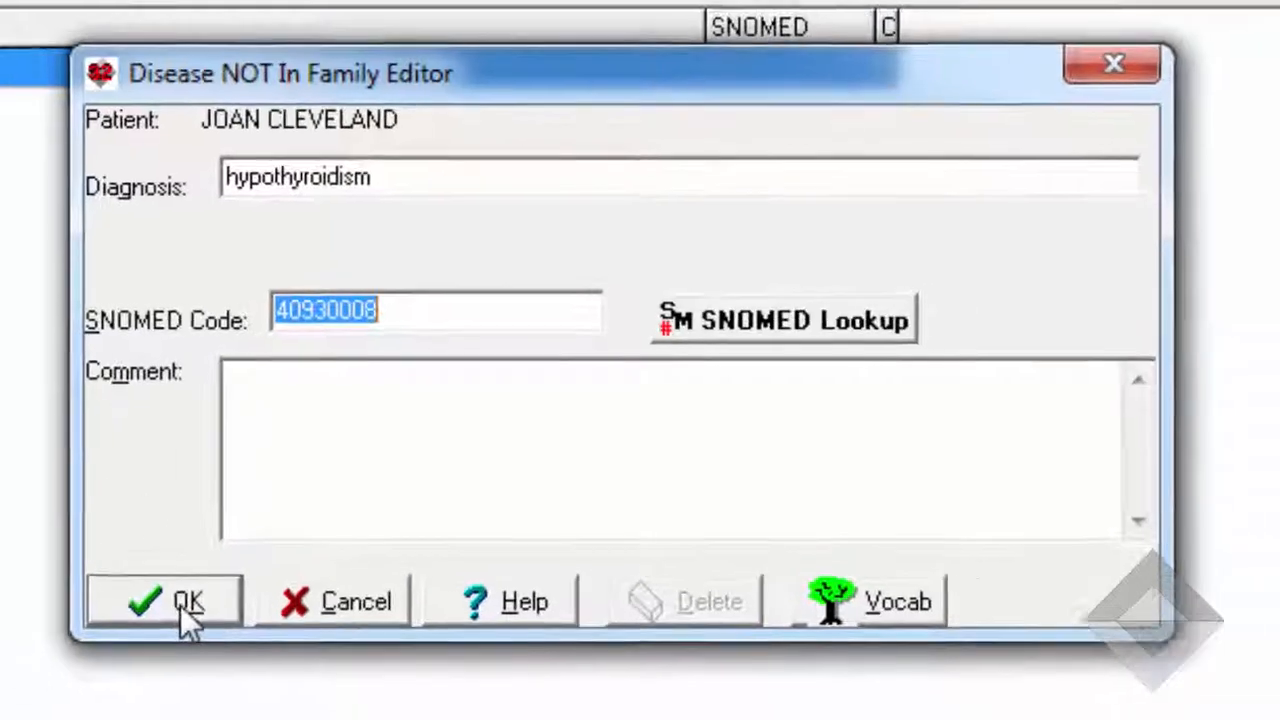
pyautogui.click(182, 621)
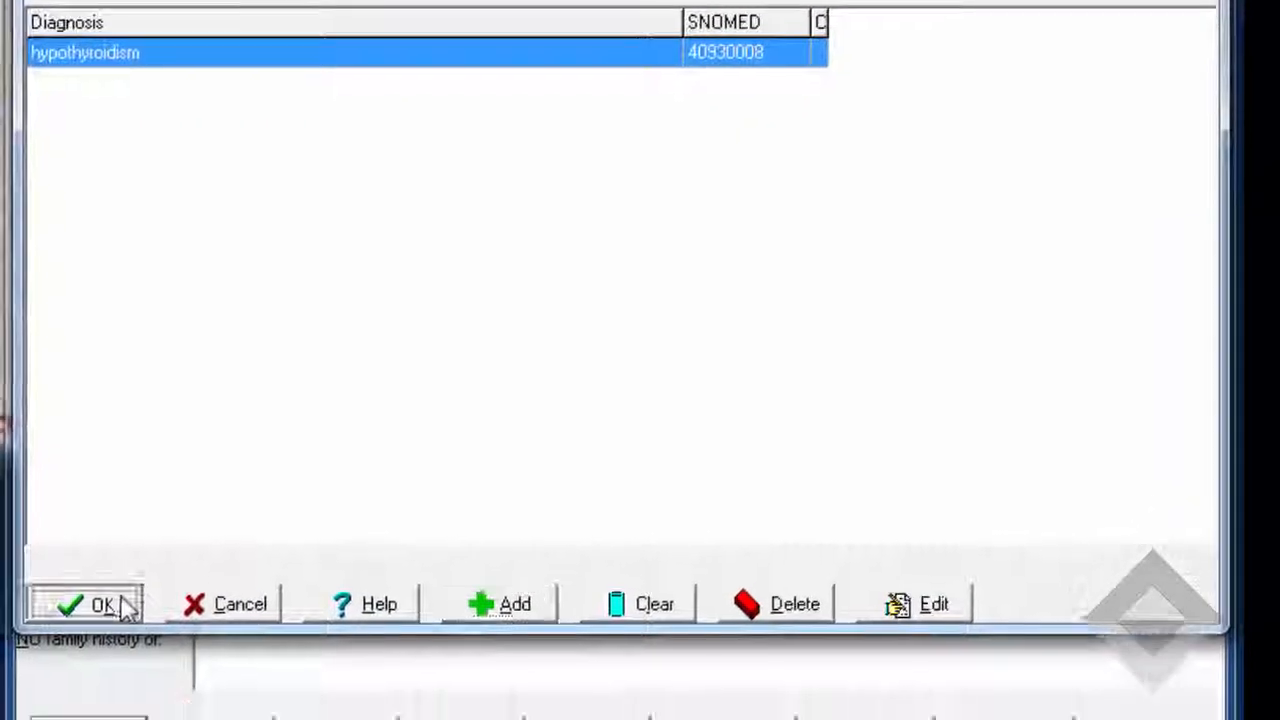
pyautogui.click(110, 684)
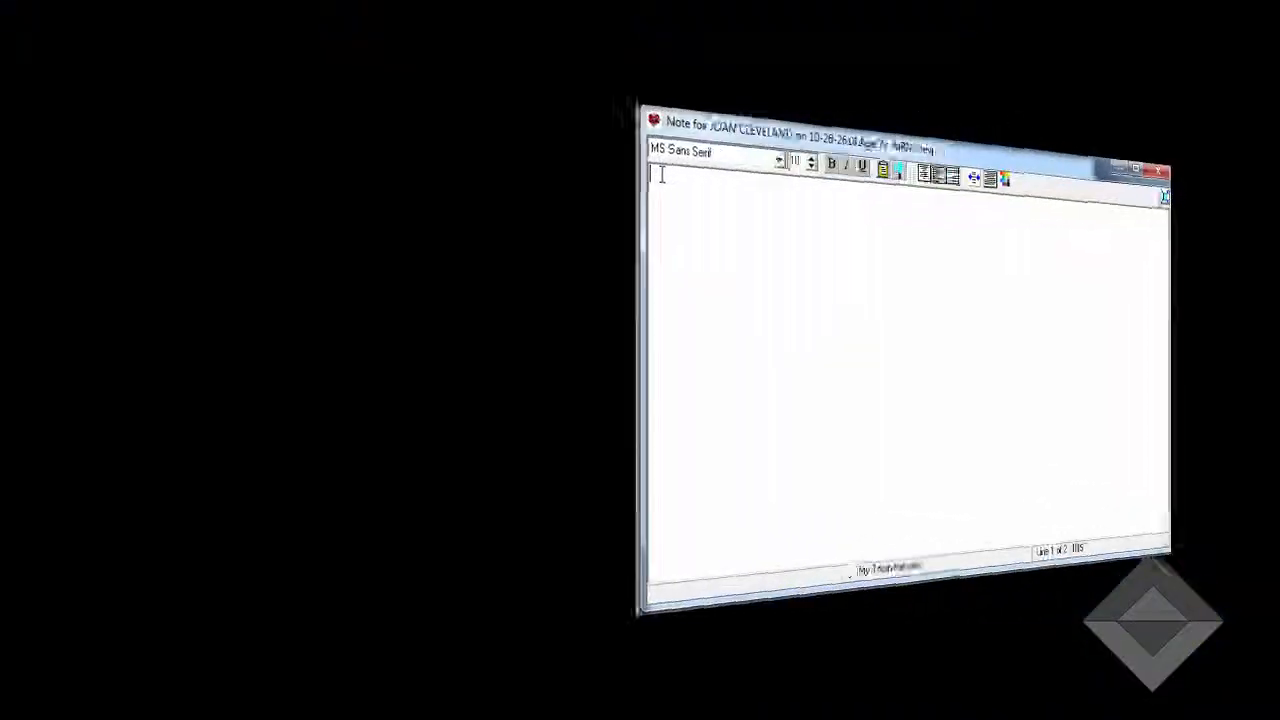
pyautogui.write('@detailedf')
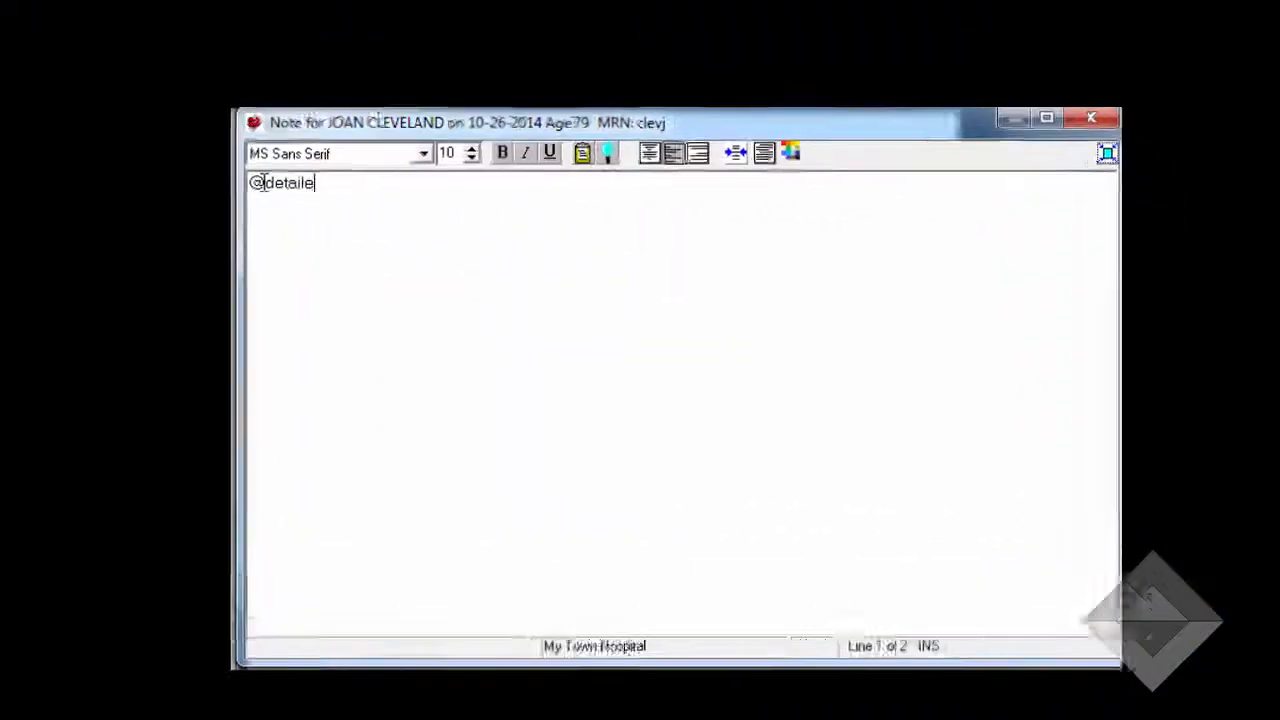
pyautogui.write('amilyhistory')
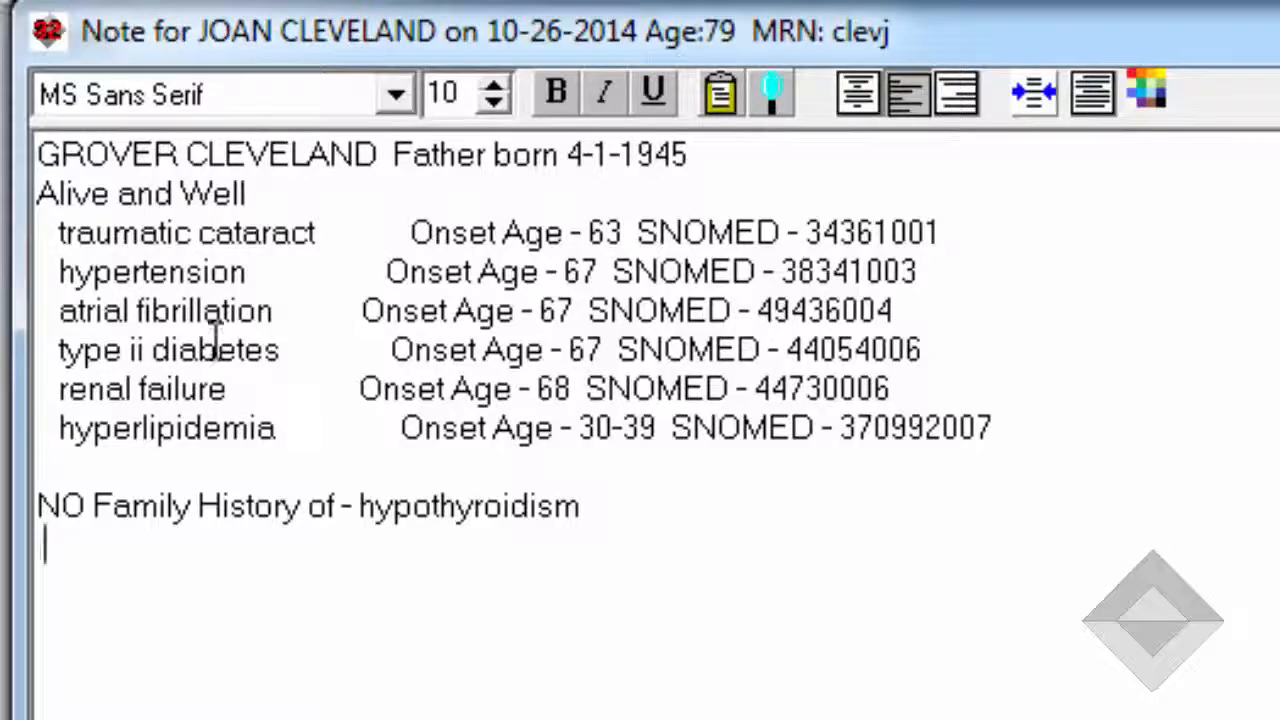
pyautogui.hotkey('ctrl', 'a')
pyautogui.press('Delete')
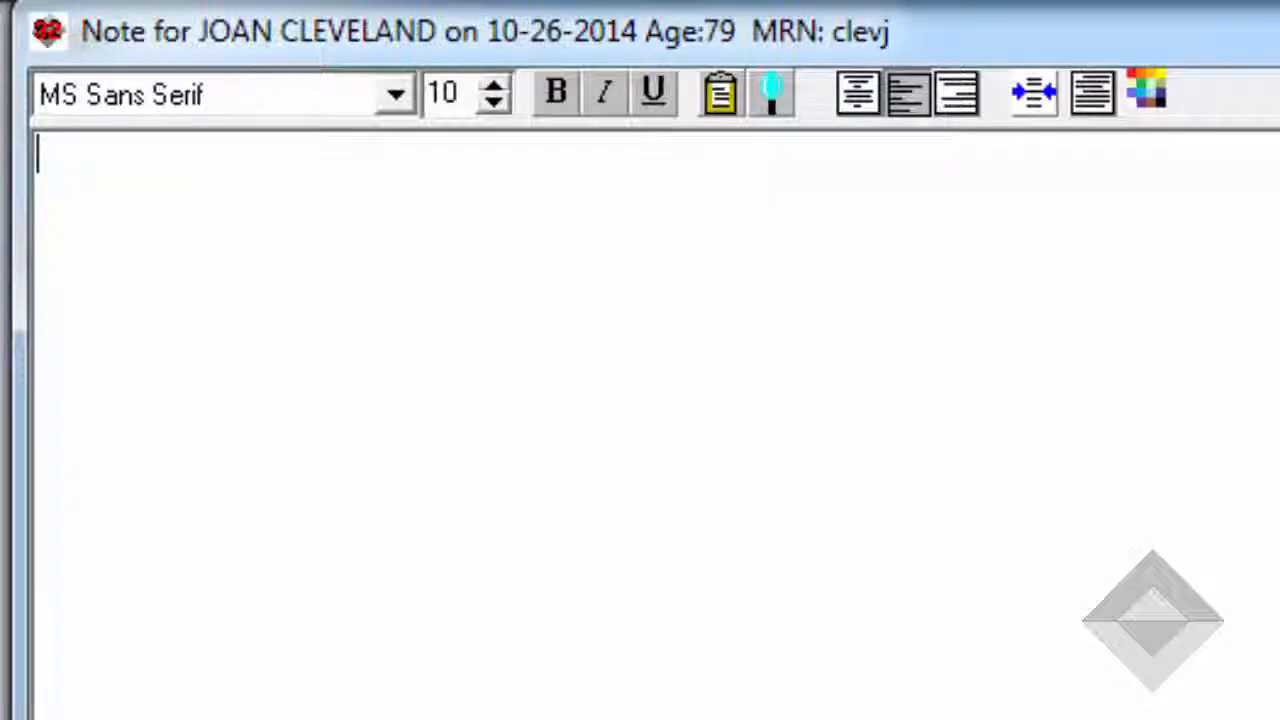
pyautogui.write('@detailedfamil')
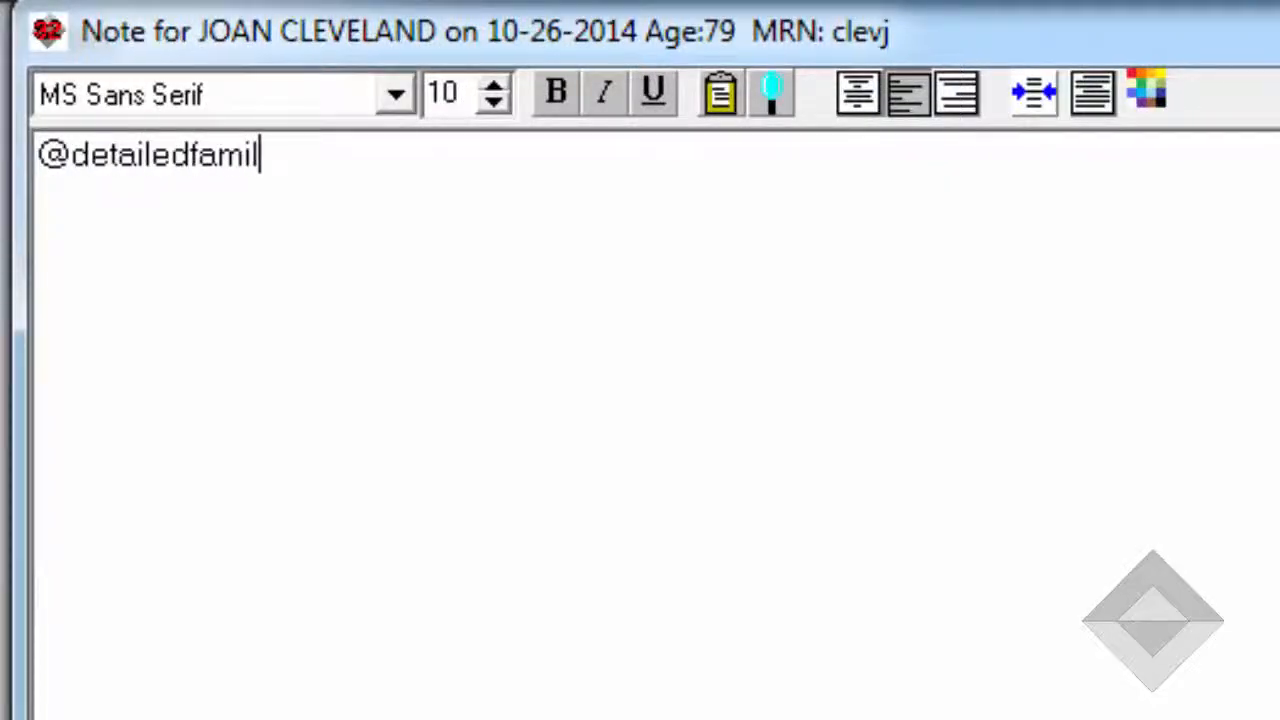
pyautogui.write('yhistory_nosmo')
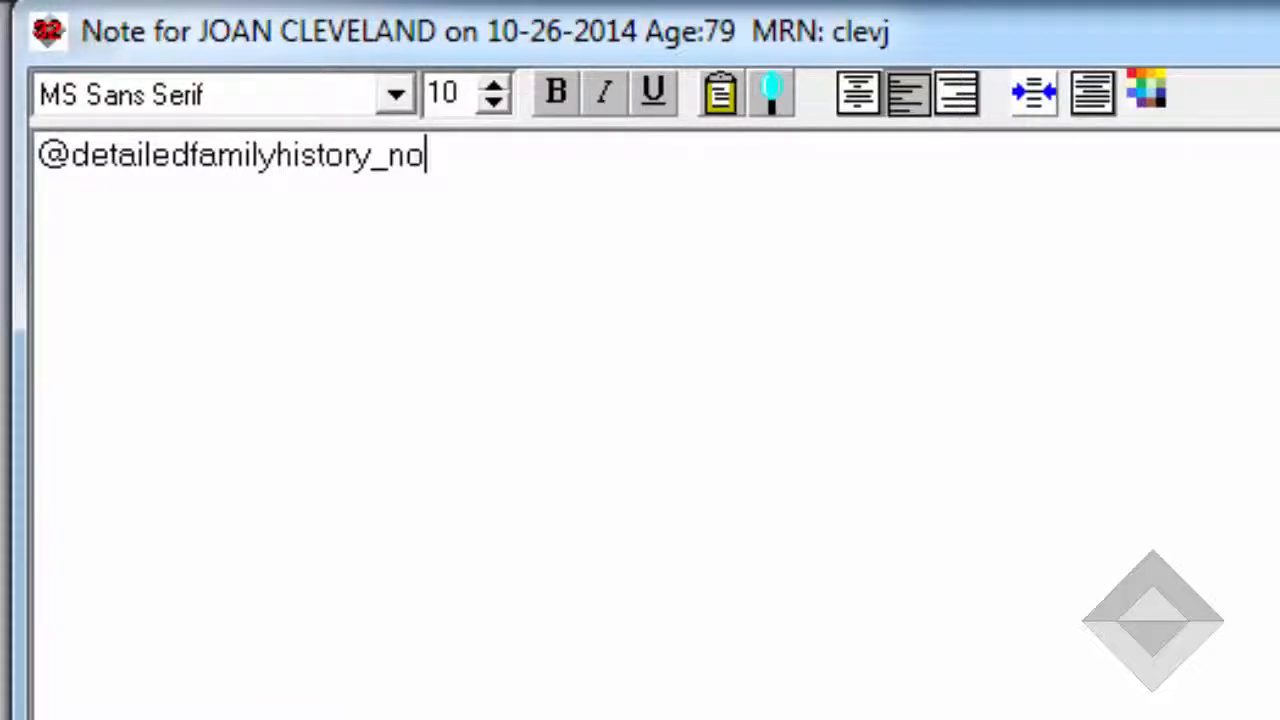
pyautogui.press('BackSpace')
pyautogui.press('BackSpace')
pyautogui.write('nomed')
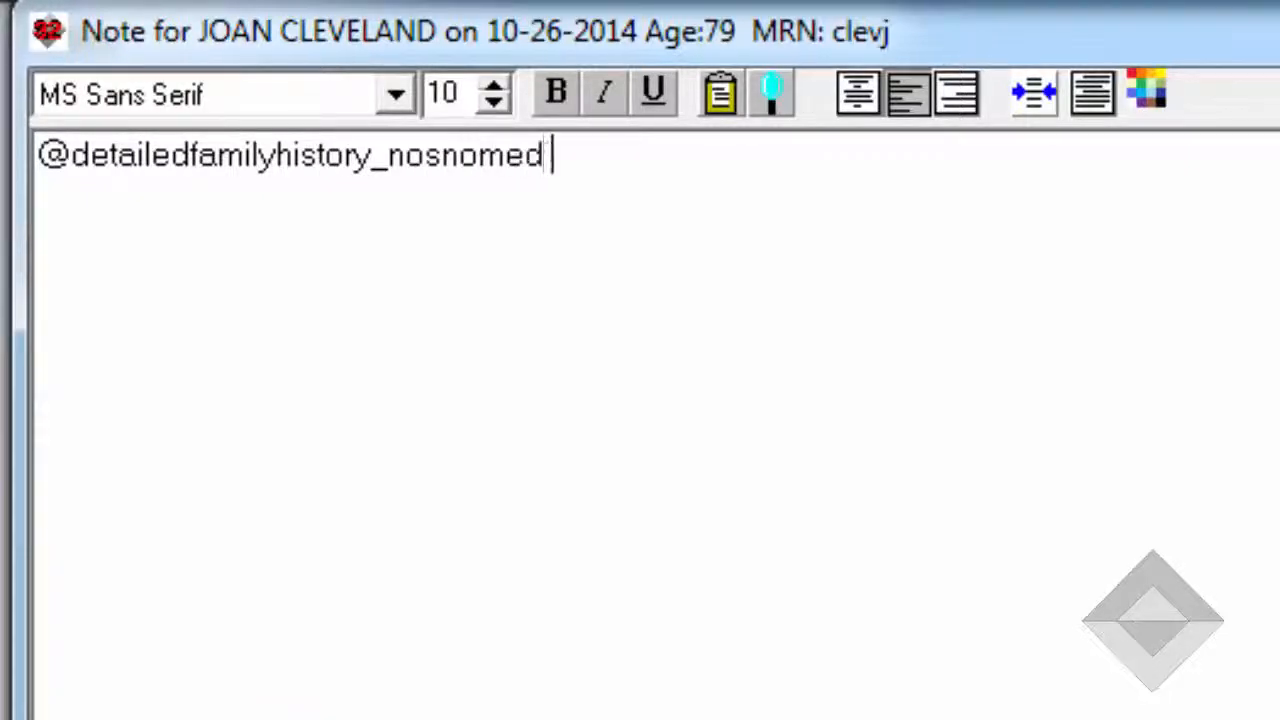
pyautogui.press('Return')
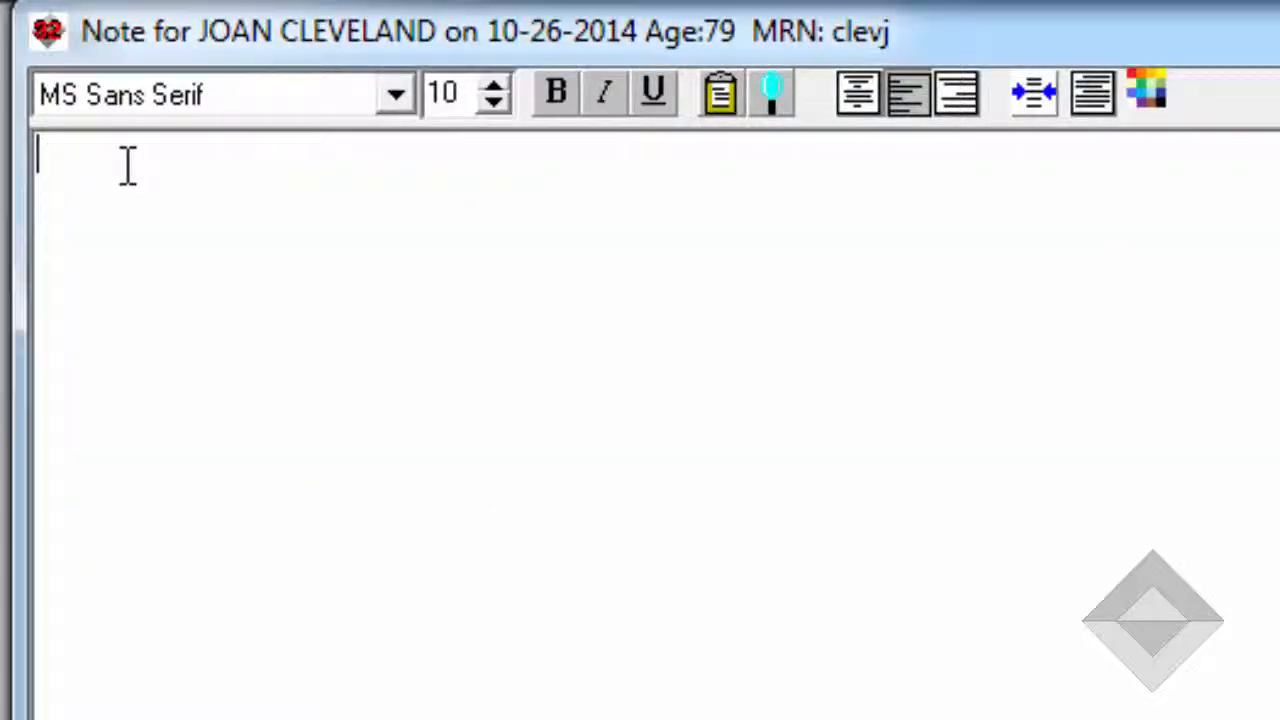
pyautogui.write('@fam')
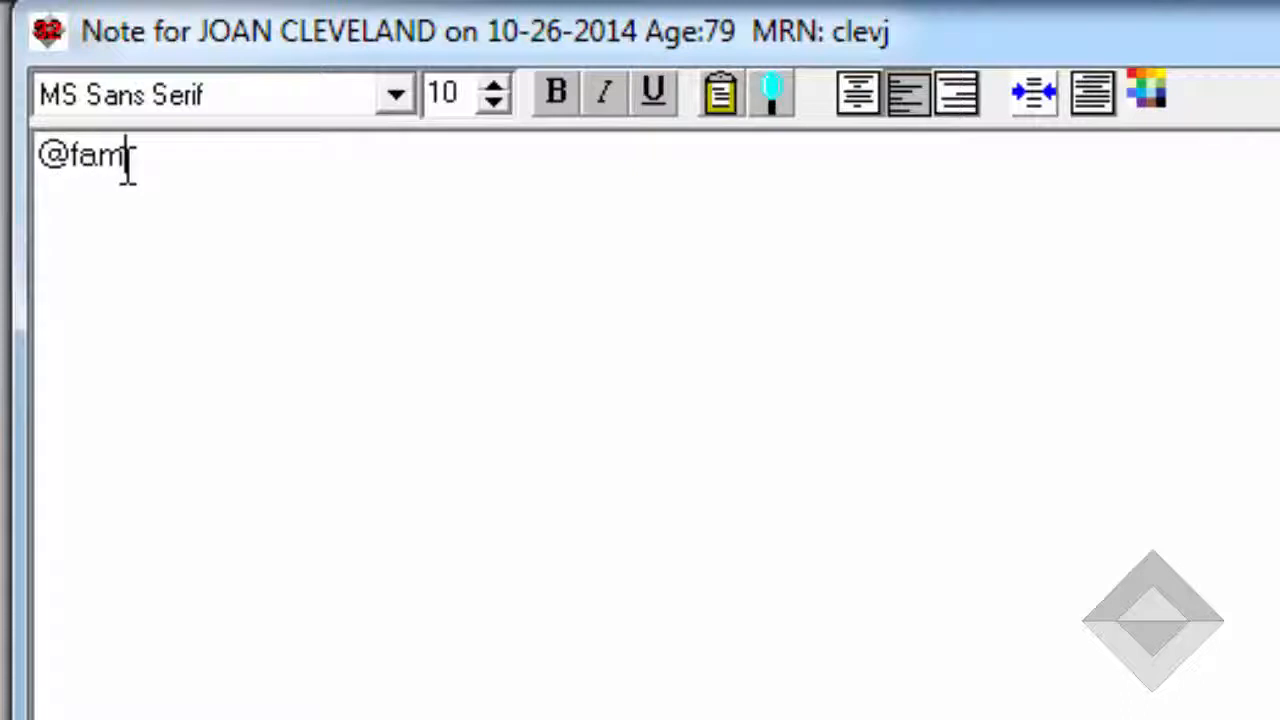
pyautogui.write('ilyhistoryo')
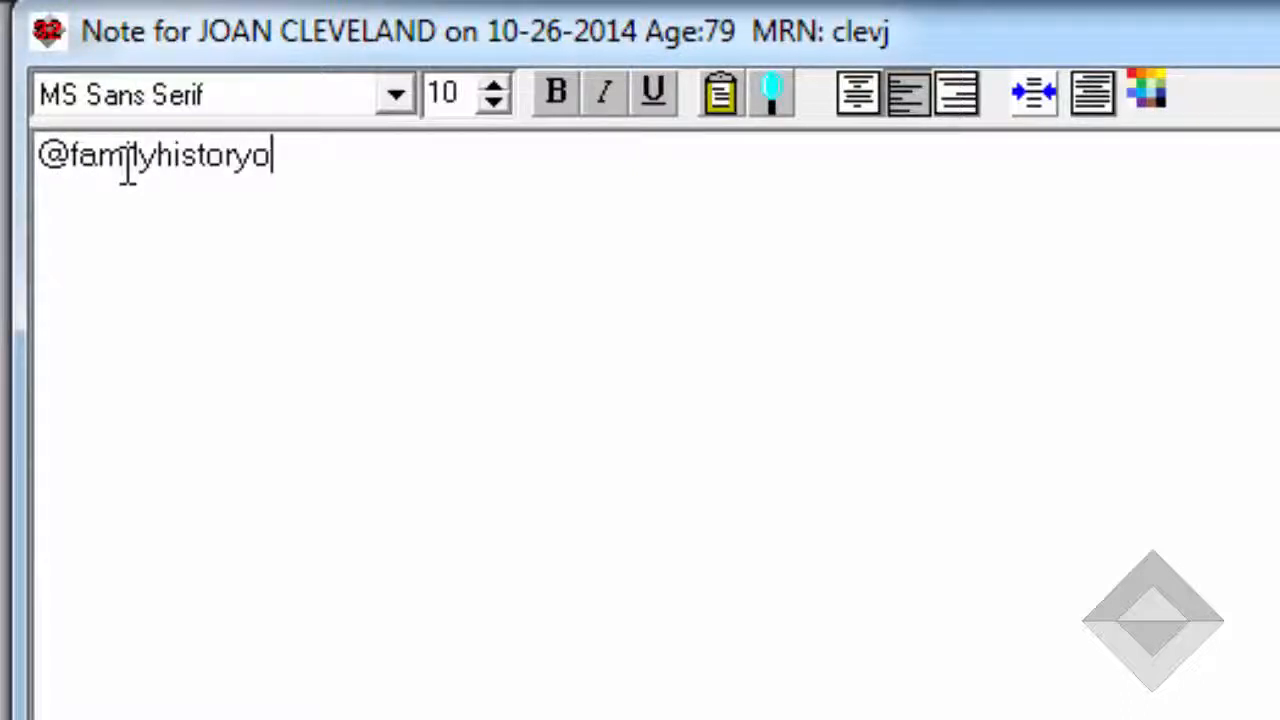
pyautogui.write('fatrial_fi')
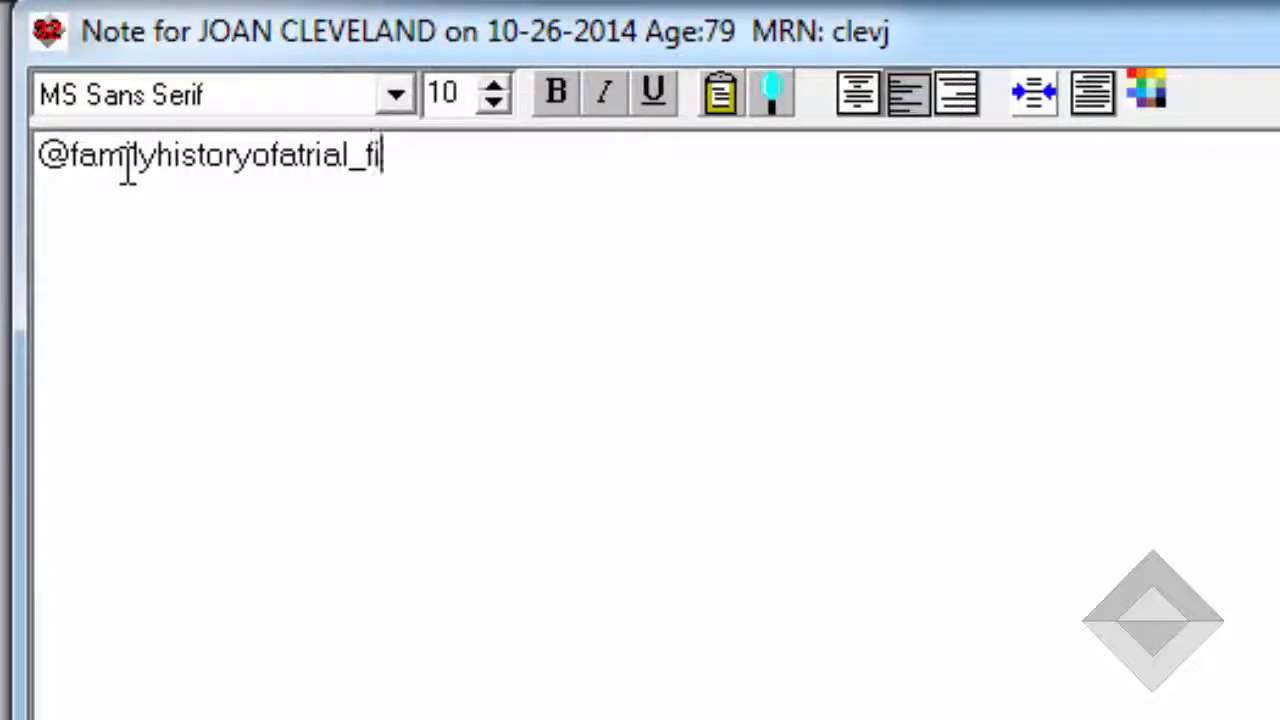
pyautogui.write('brillation')
pyautogui.press('Return')
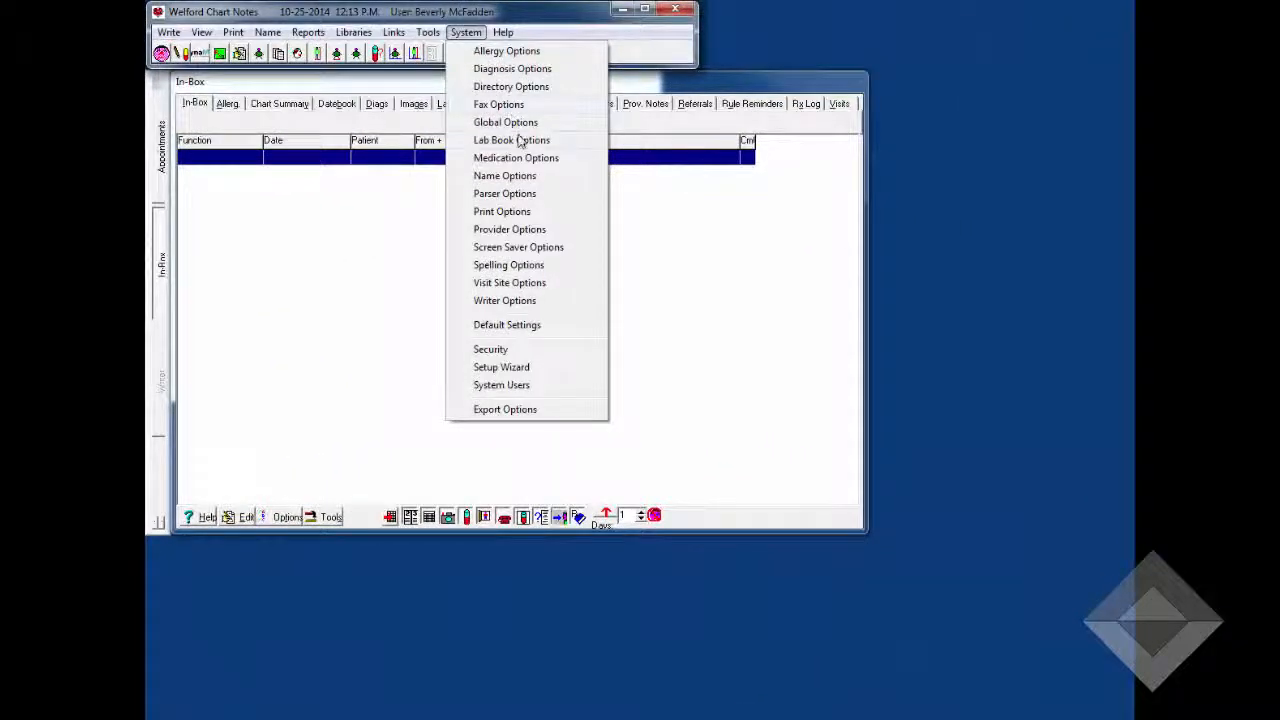
# Open the parser options, then save the note about the mother's death from lymphoma at 72, overwriting the stored family history expander
pyautogui.click(520, 194)
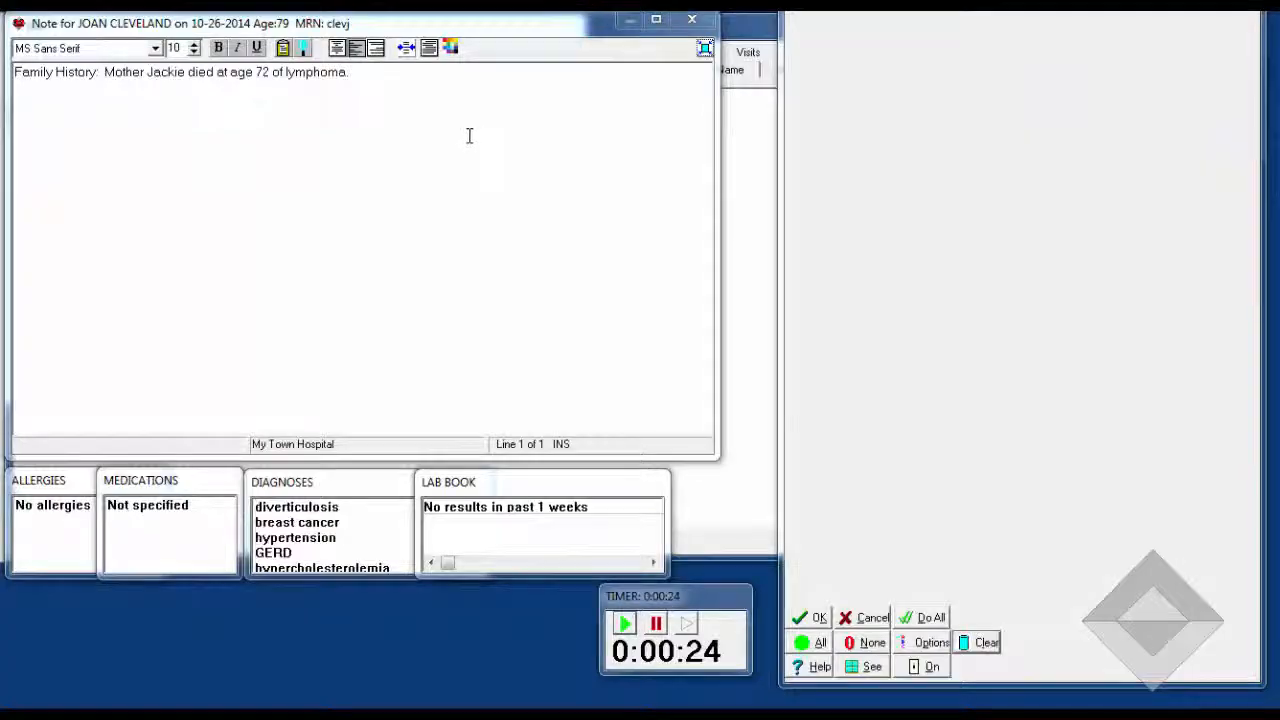
pyautogui.hotkey('ctrl', 's')
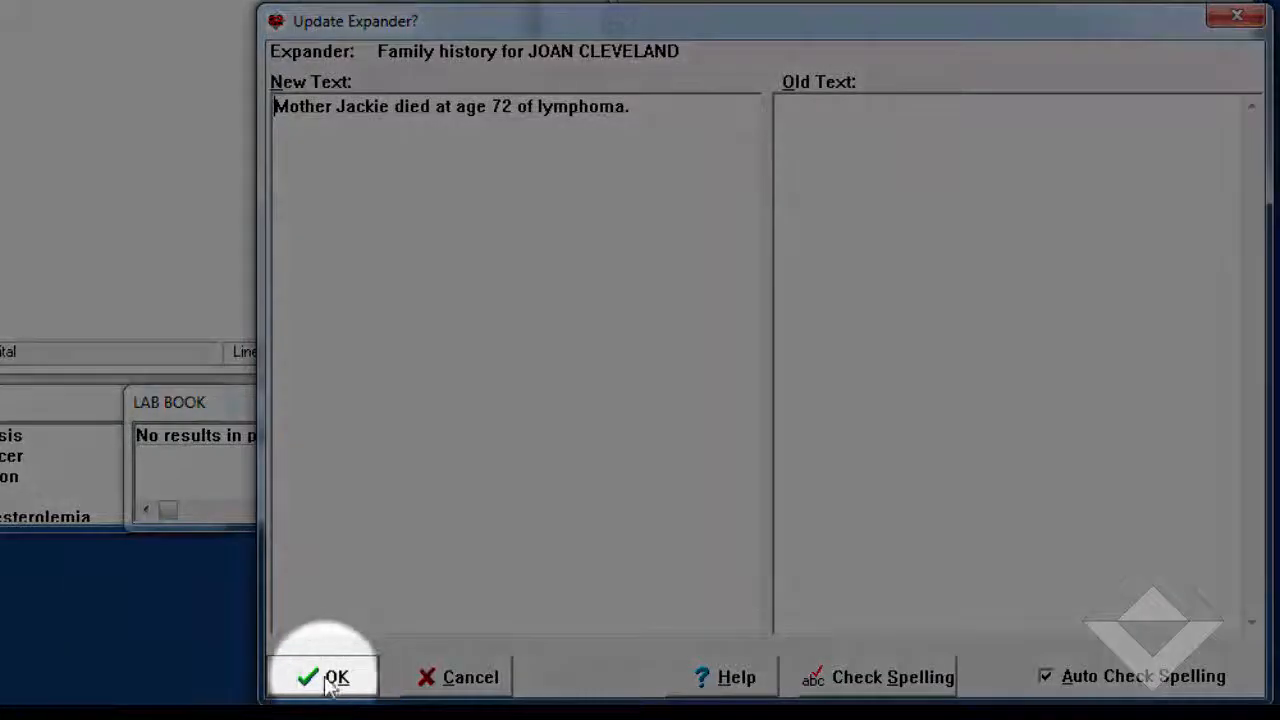
pyautogui.click(321, 670)
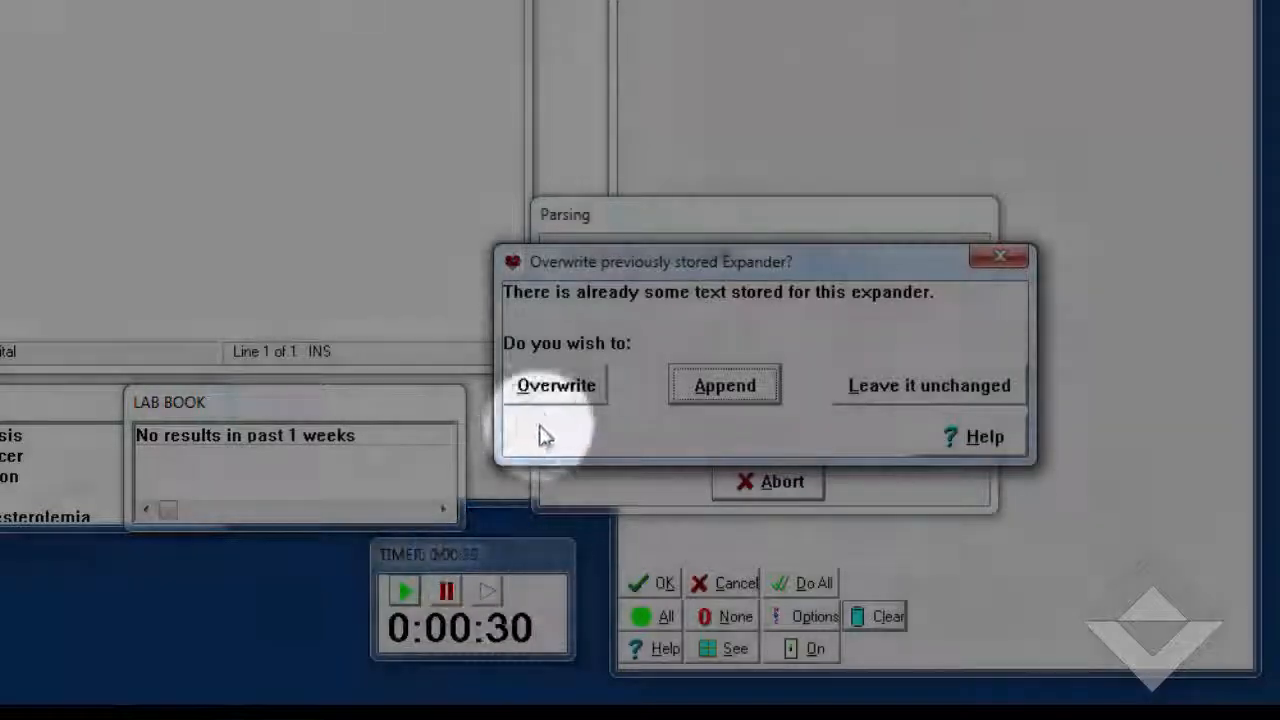
pyautogui.click(553, 388)
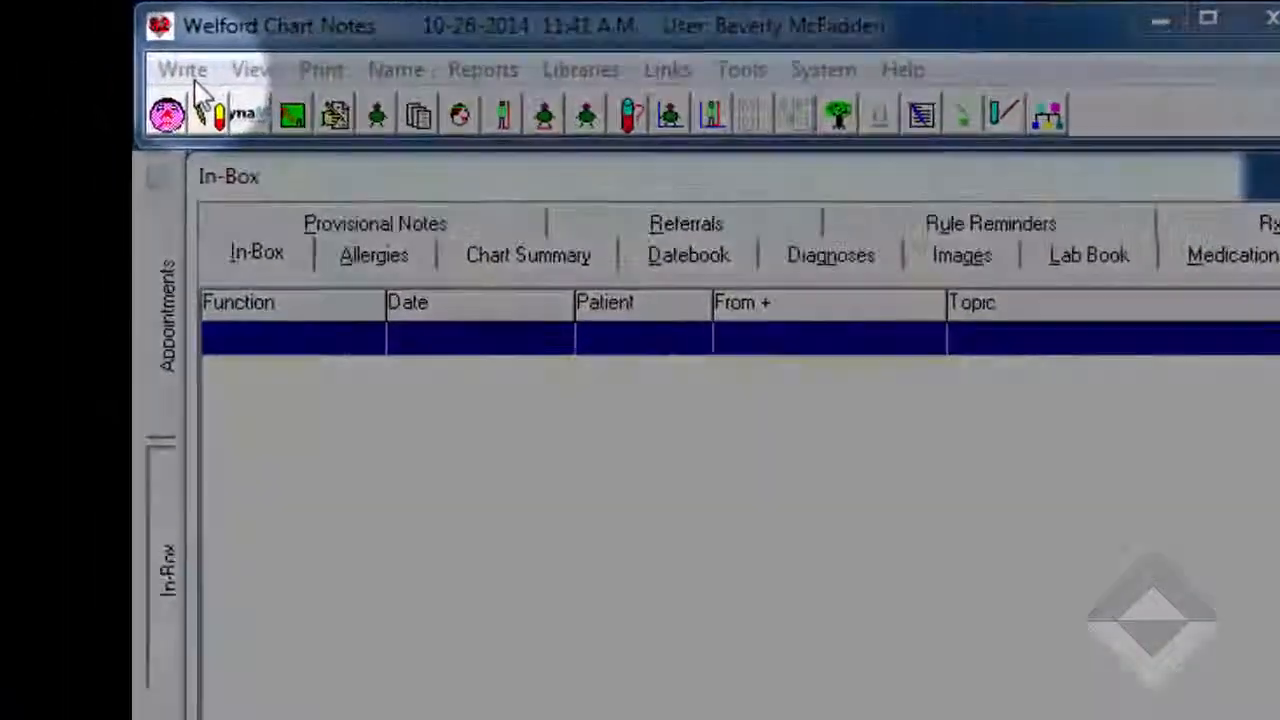
# Open the patient's family history, examine the mother's entry and its details, then close it without changes
pyautogui.click(123, 47)
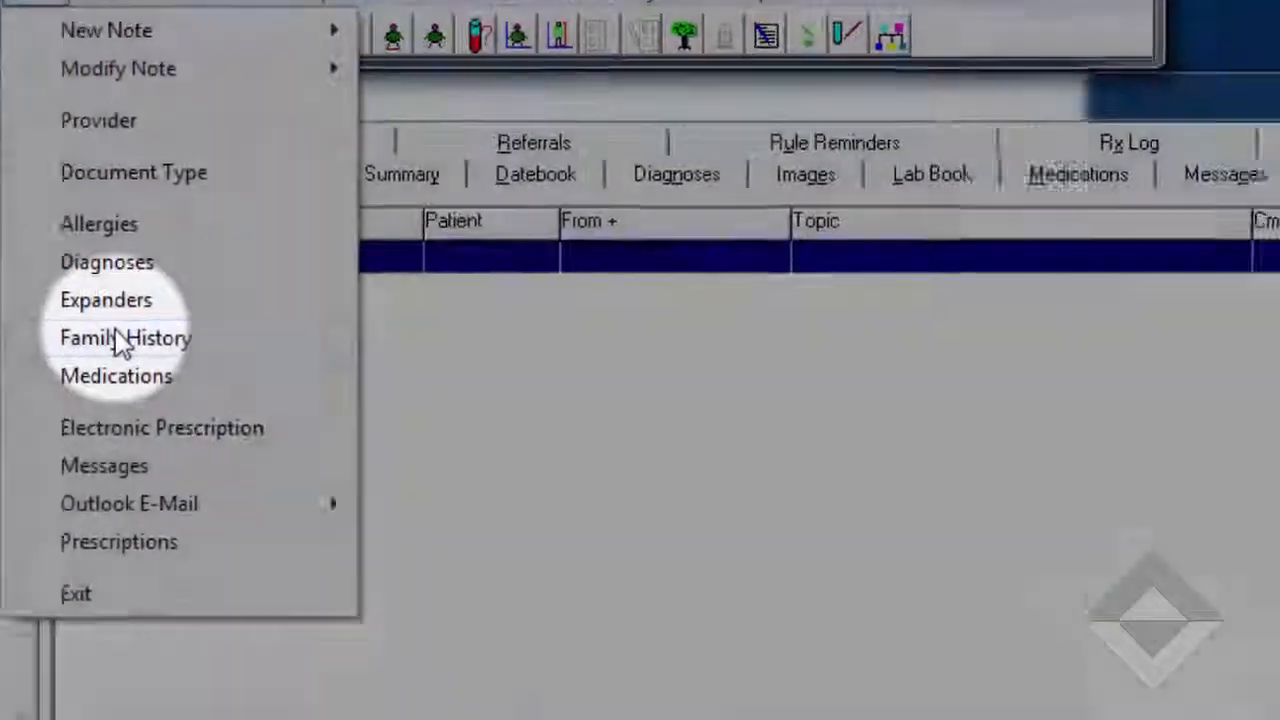
pyautogui.click(300, 477)
pyautogui.click(699, 578)
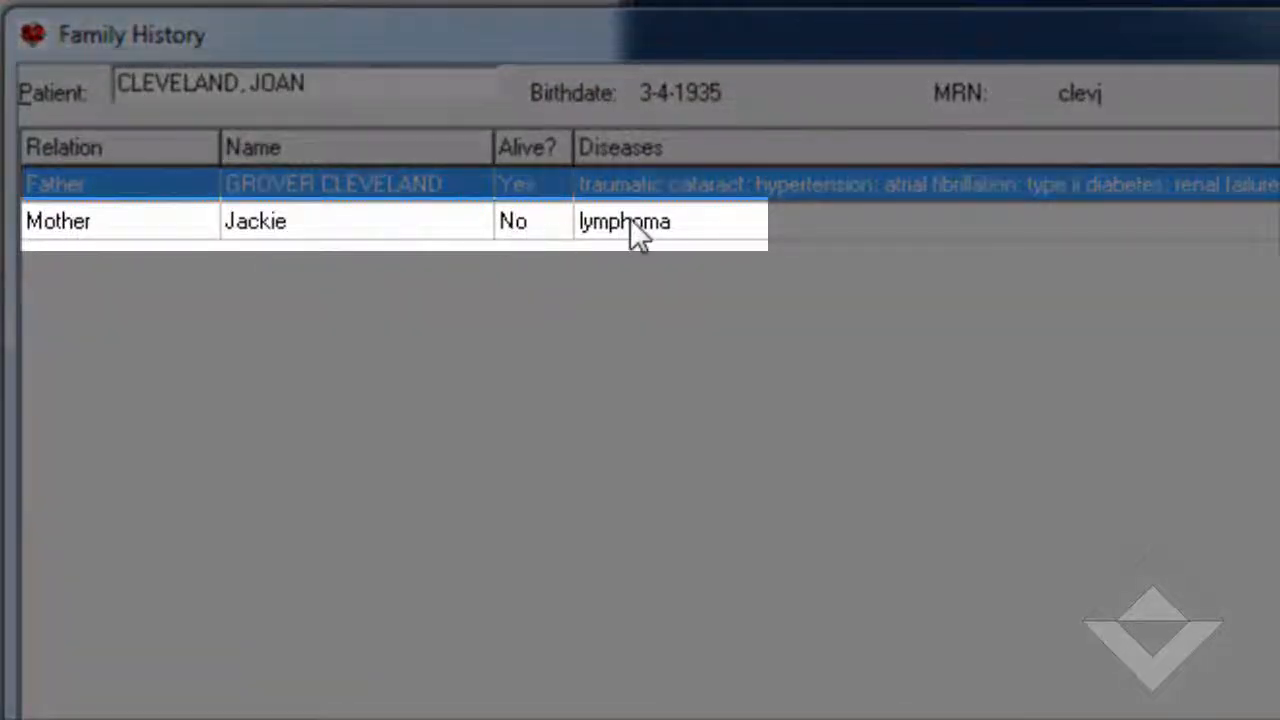
pyautogui.click(636, 222)
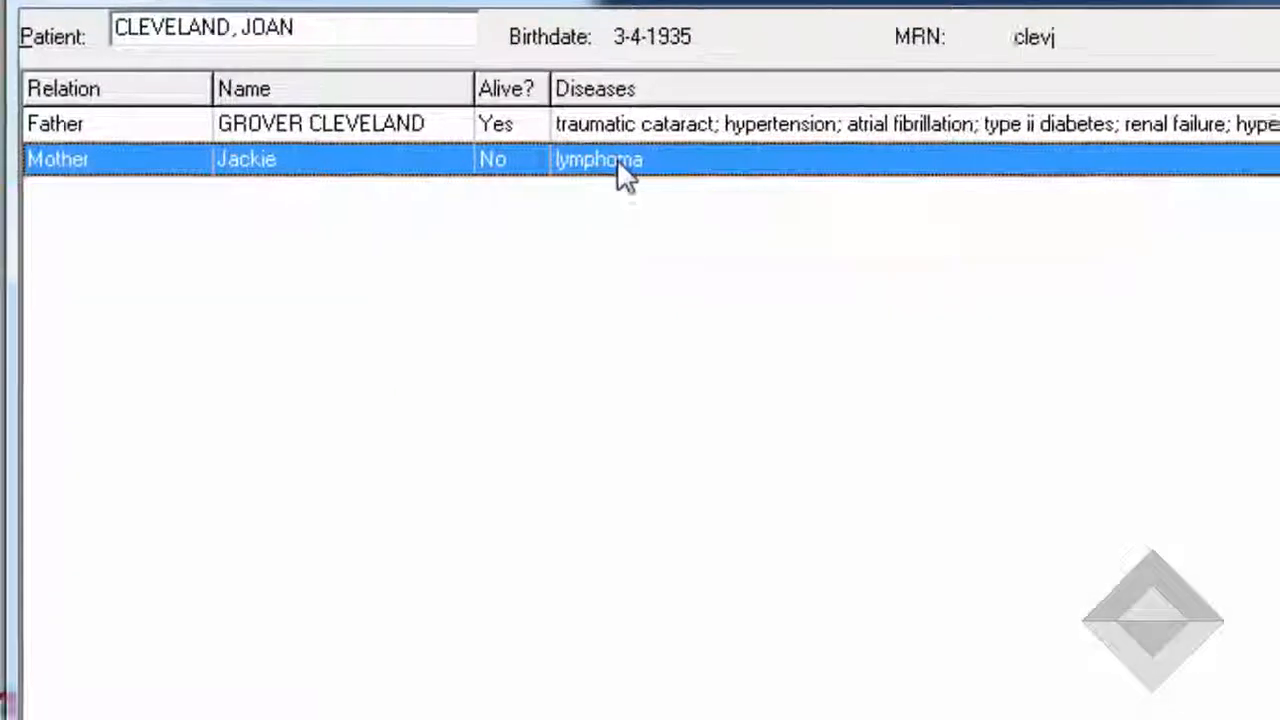
pyautogui.doubleClick(641, 221)
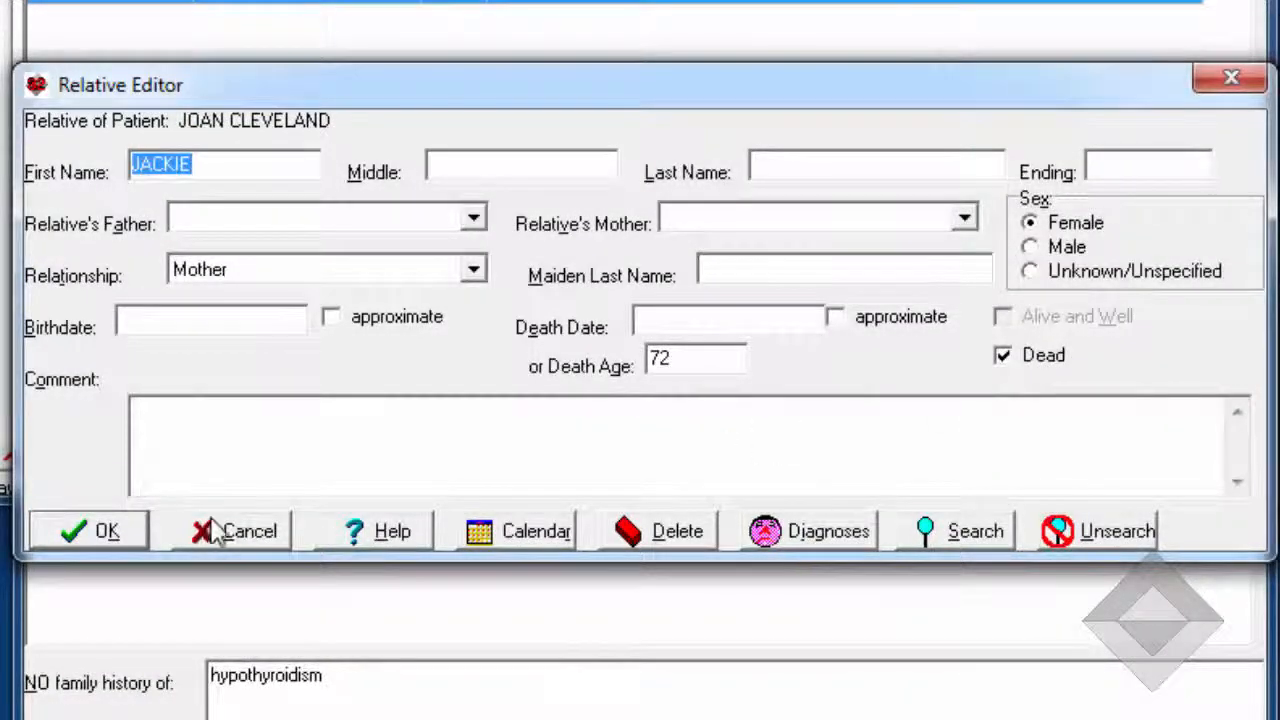
pyautogui.click(213, 531)
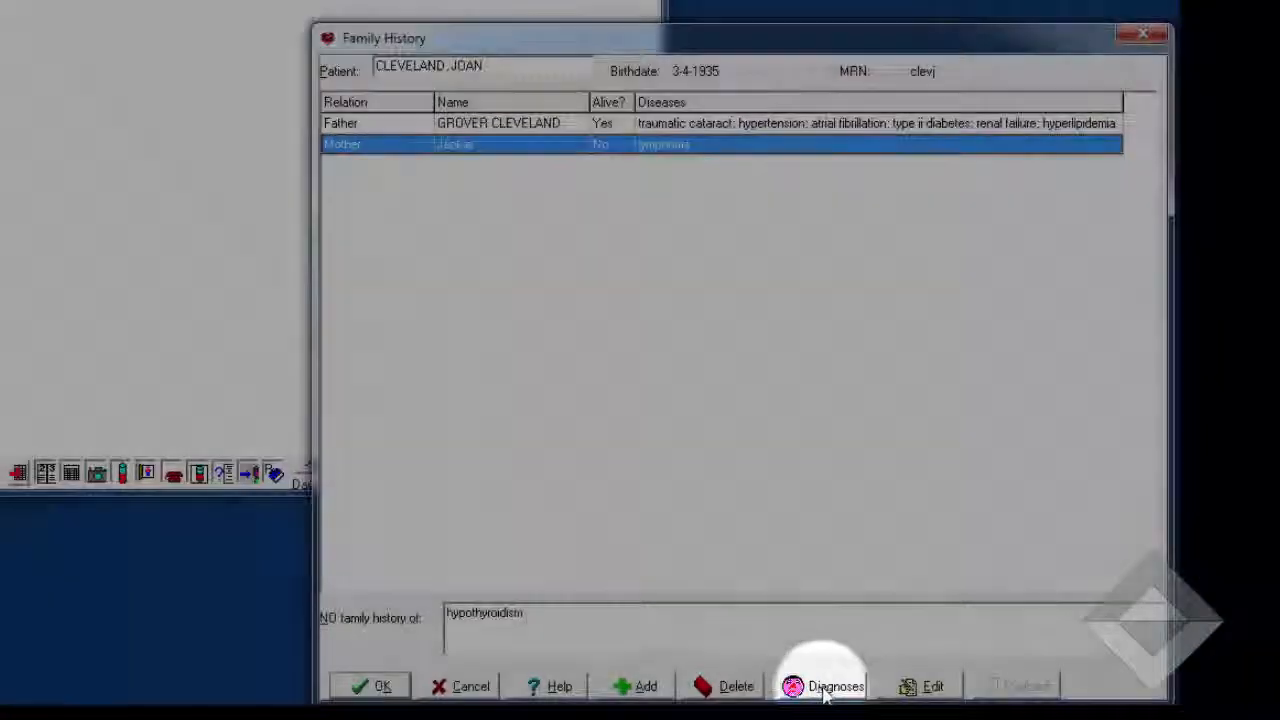
pyautogui.click(822, 688)
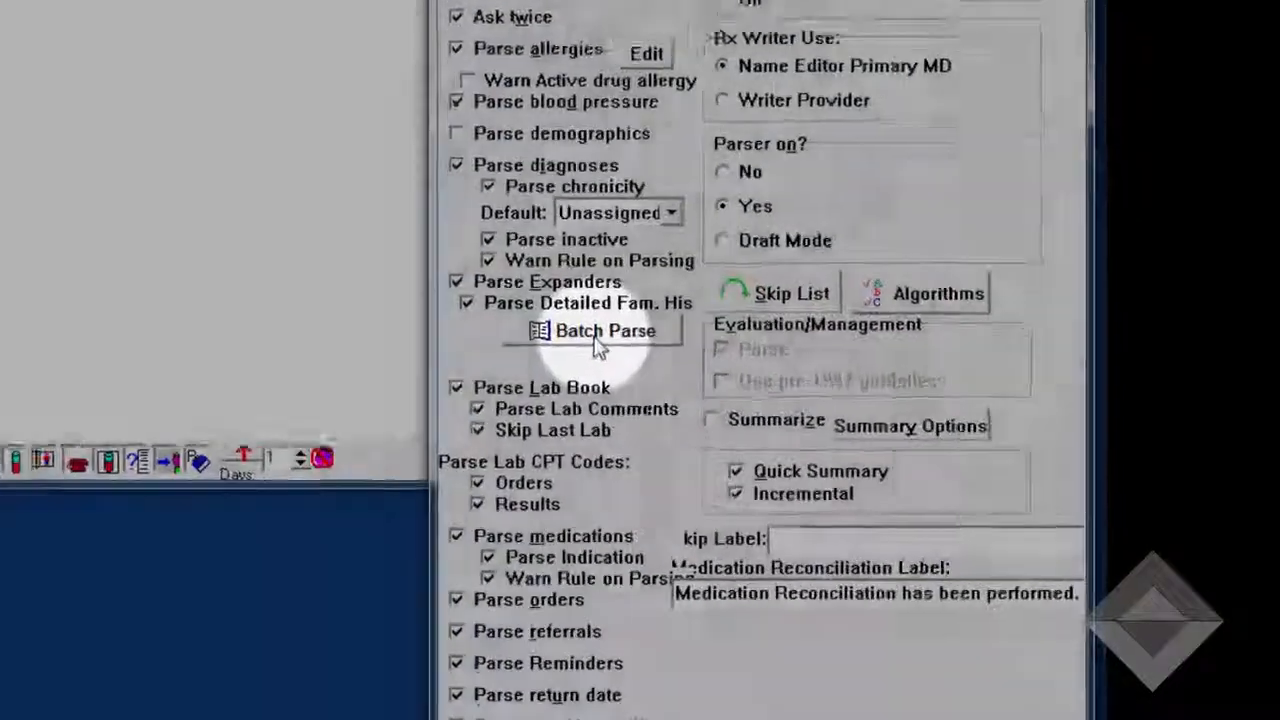
# Batch parse the family history expanders of all patients in the practice for detailed family history
pyautogui.click(718, 371)
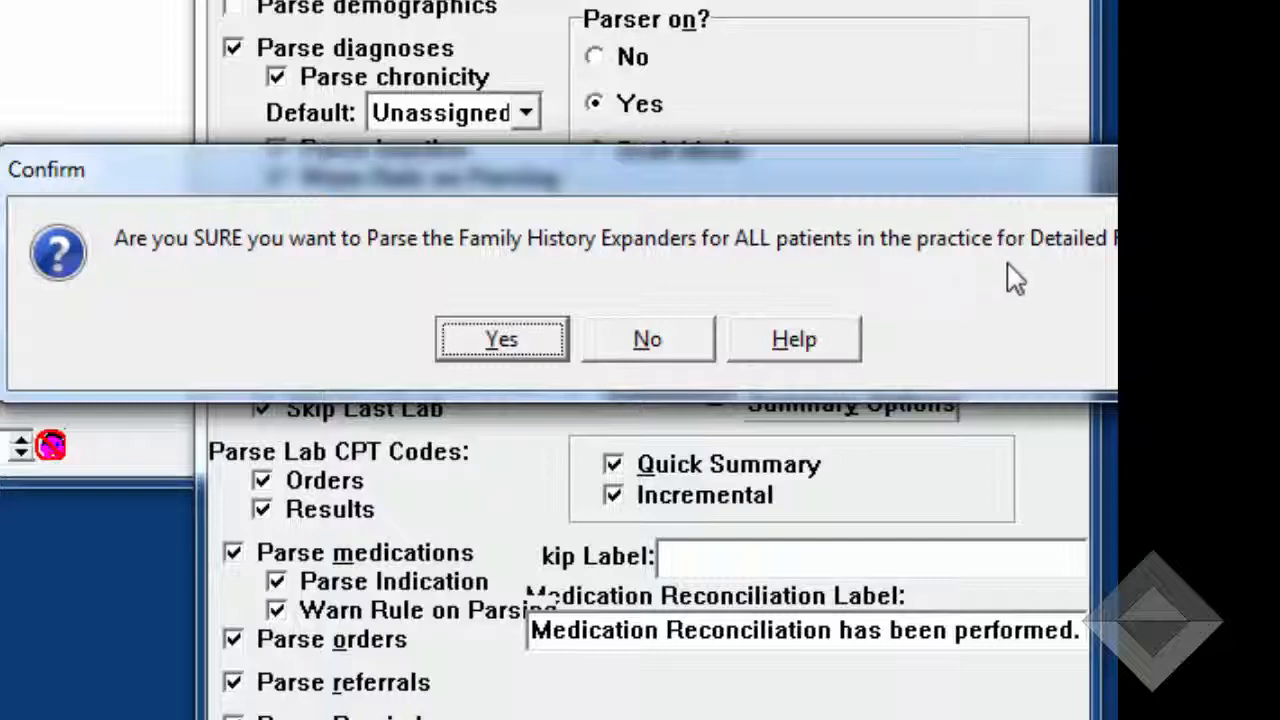
pyautogui.click(502, 341)
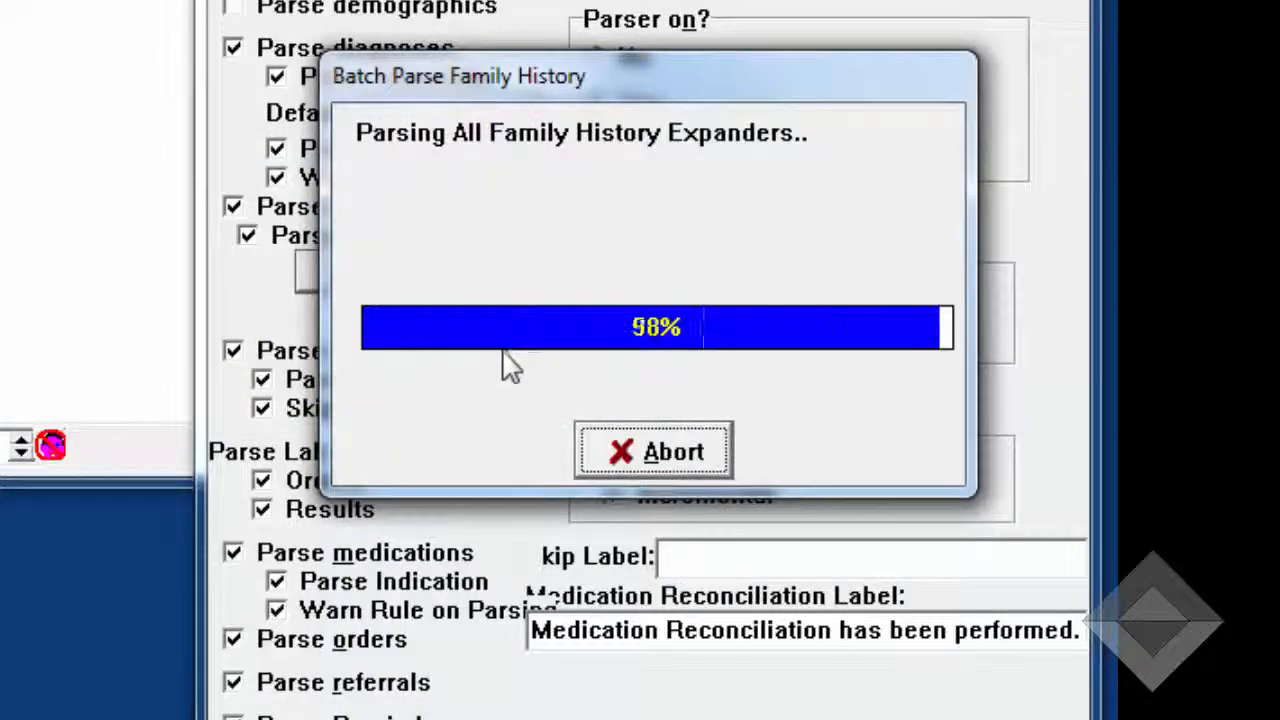
pyautogui.click(533, 460)
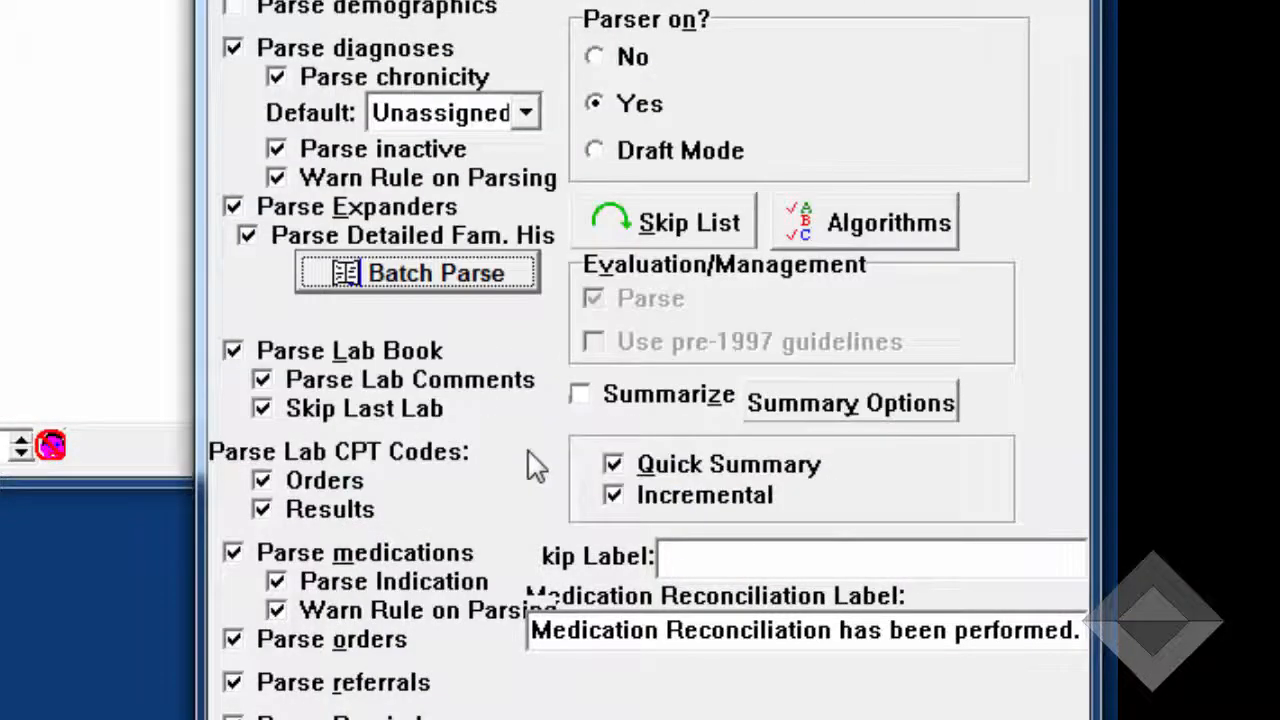